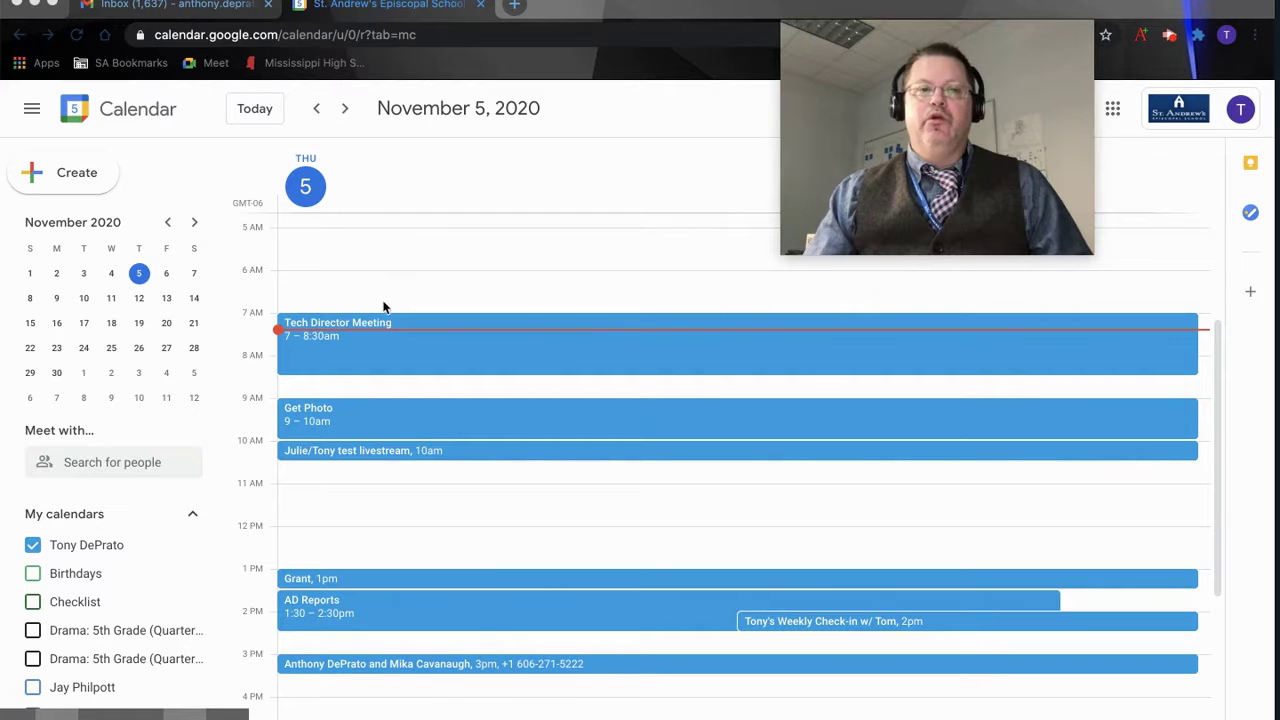
Step: Create a new event in the 6 AM slot on November 5, 2020 and title it "Grade 4 Class Meeting"
{"action": "left_click", "coordinate": [330, 280]}
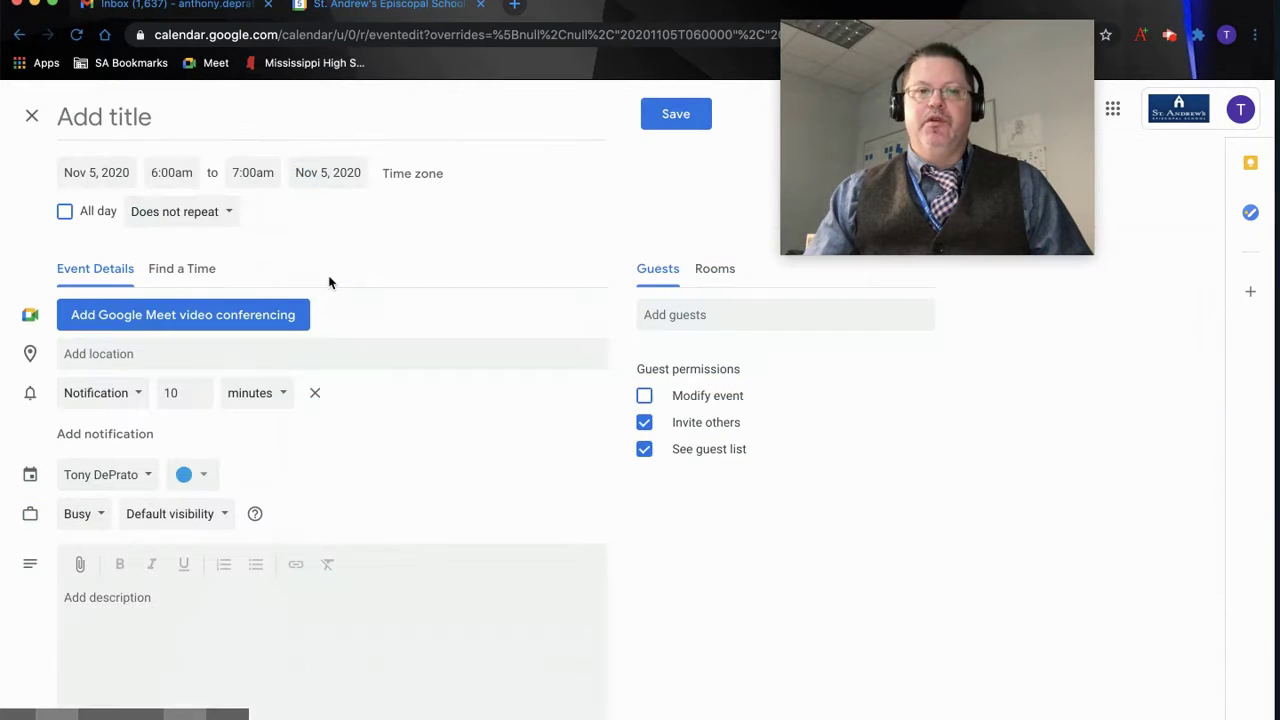
{"action": "type", "text": "We"}
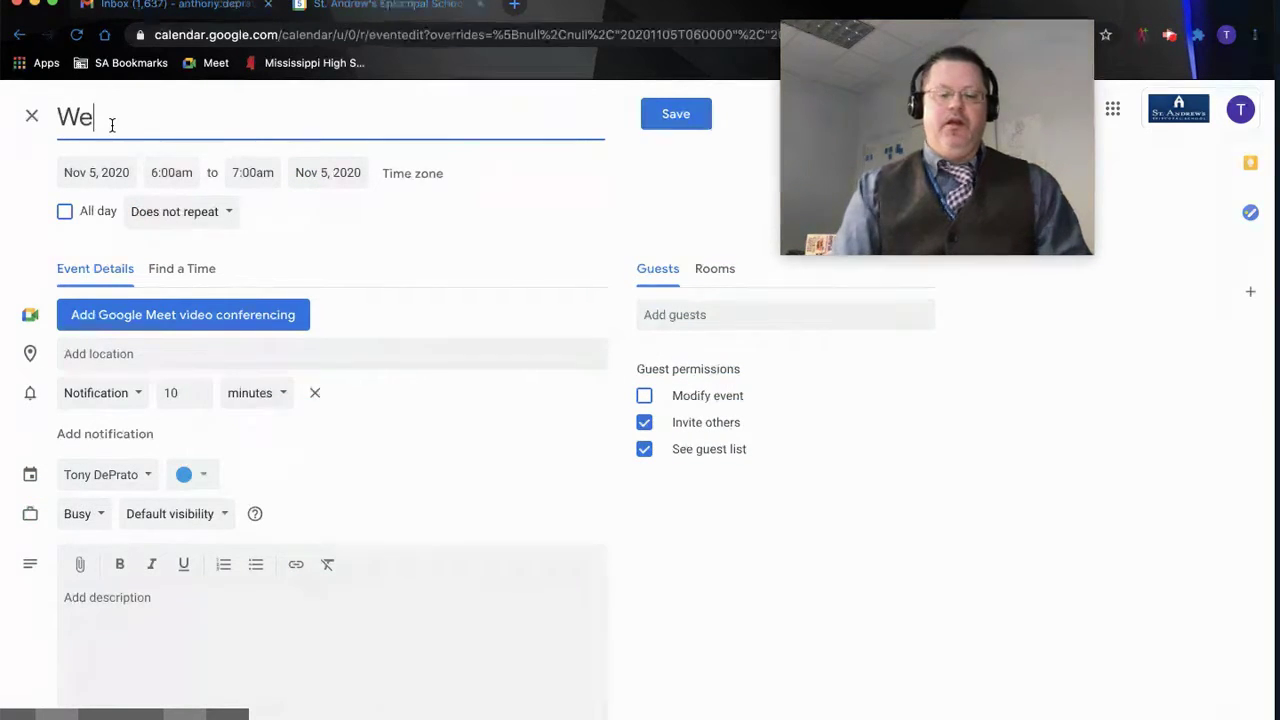
{"action": "type", "text": "ekly IT Meeting"}
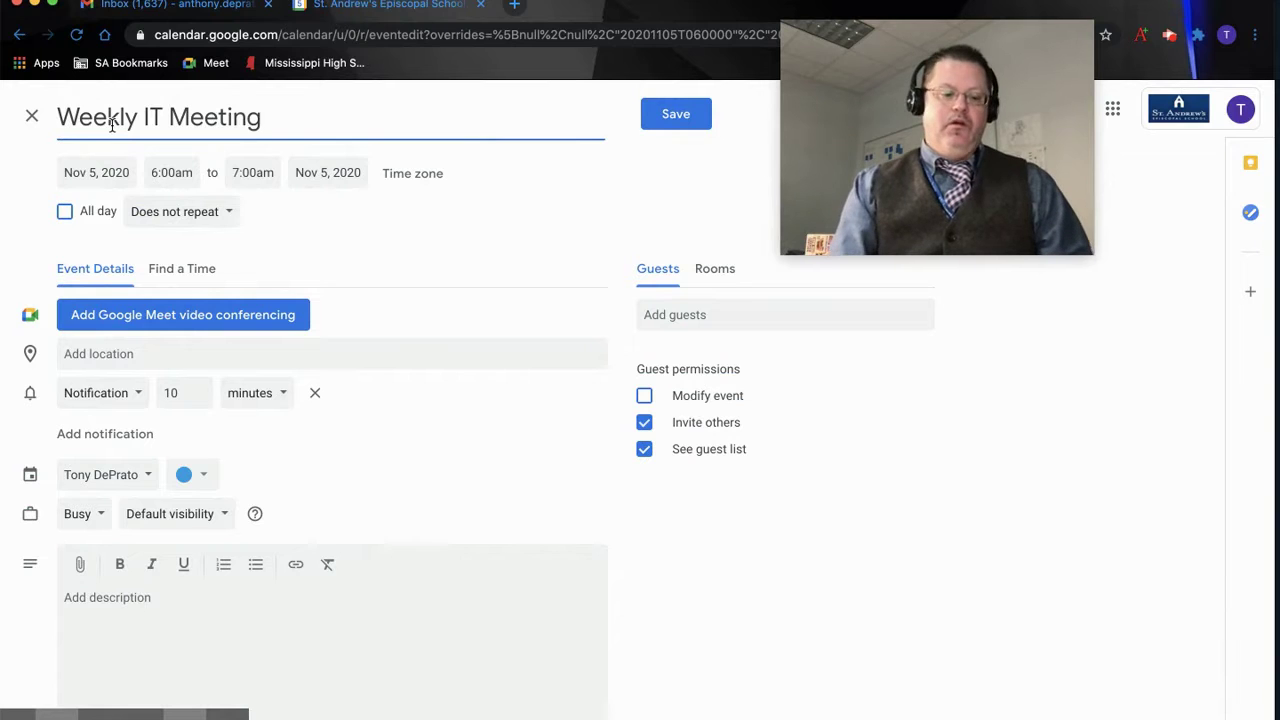
{"action": "triple_click", "coordinate": [112, 122]}
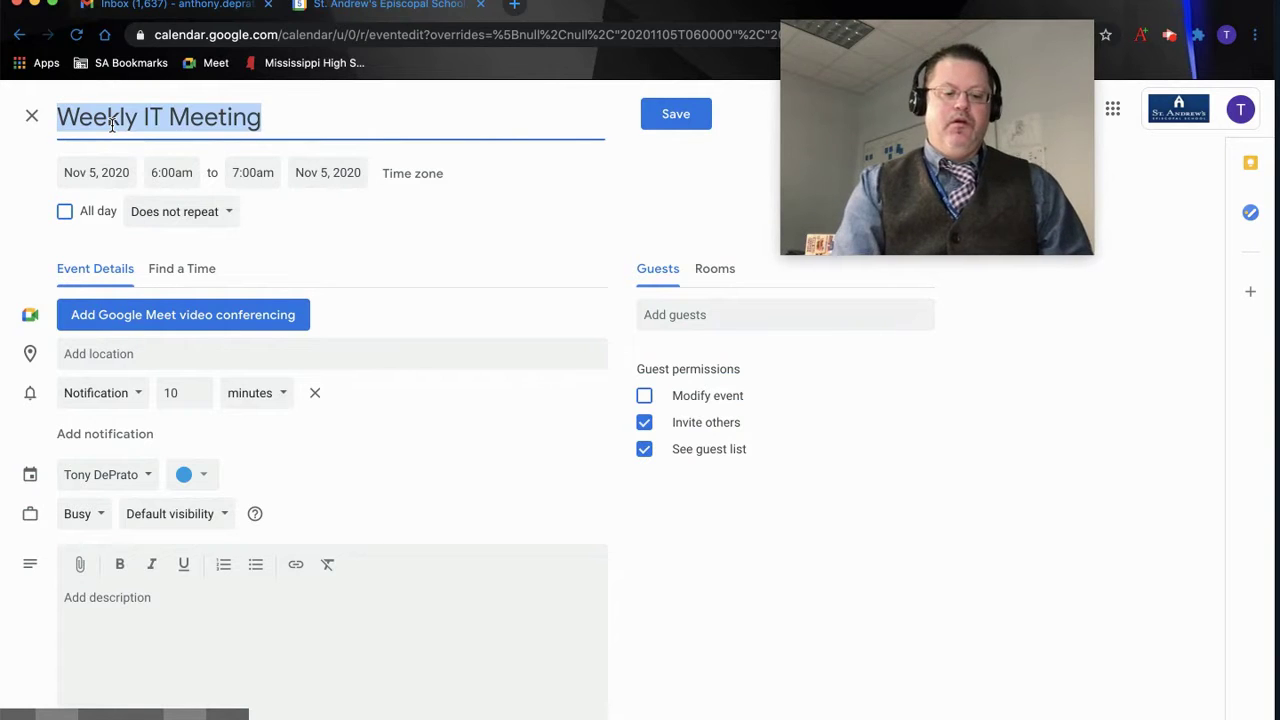
{"action": "type", "text": "Grade 4 Clas"}
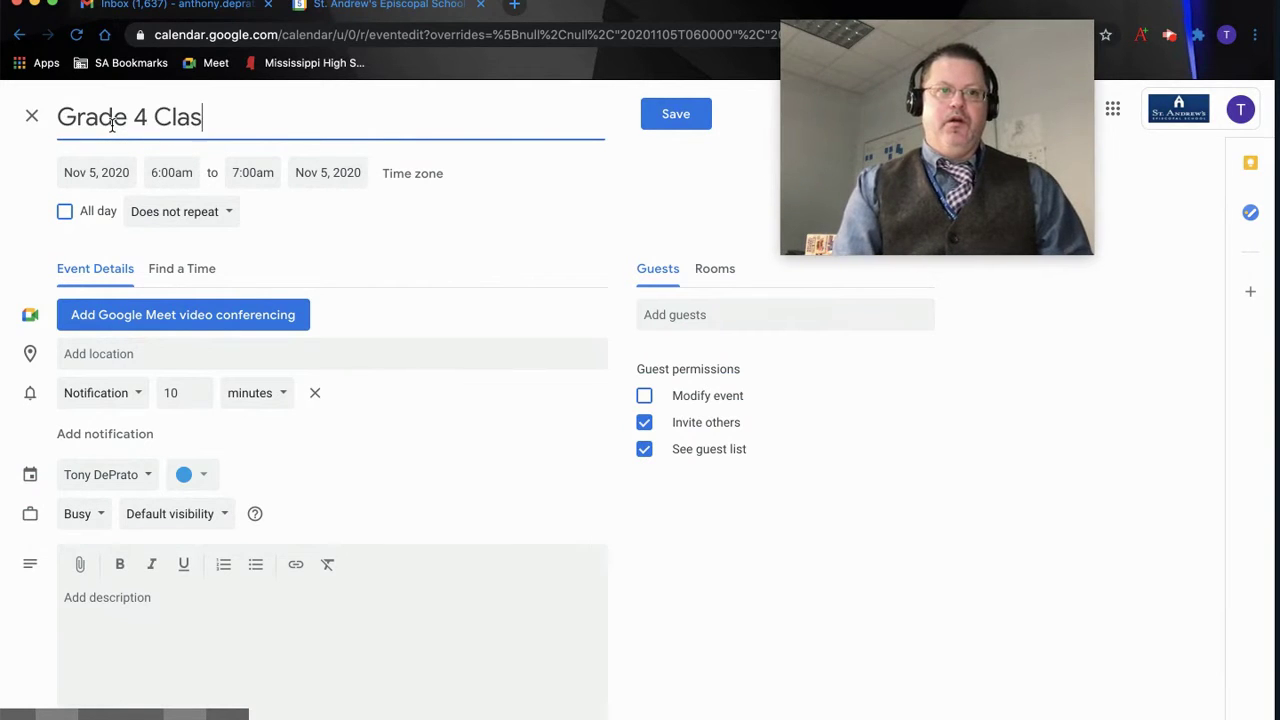
{"action": "type", "text": "s Meeting"}
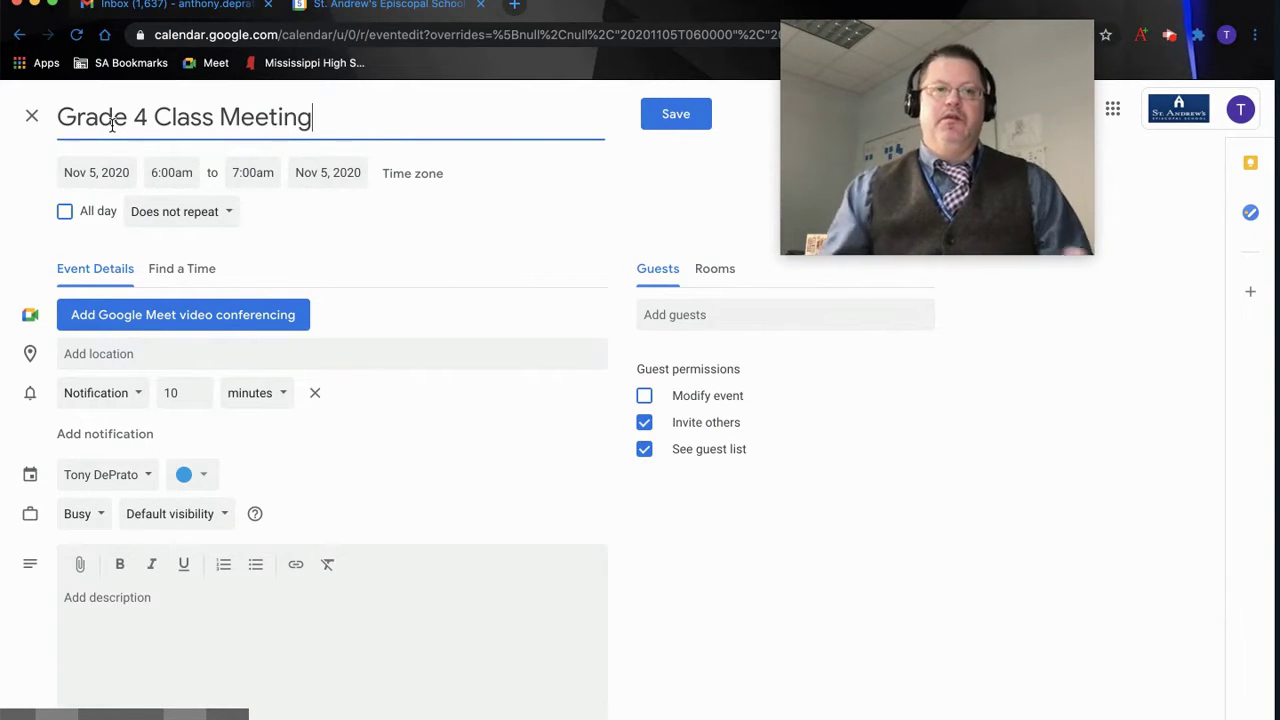
Step: Set the event's start time to 7:00am and make it repeat weekly on Thursday
{"action": "left_click", "coordinate": [176, 172]}
{"action": "scroll", "coordinate": [195, 310], "scroll_direction": "down", "scroll_amount": 3}
{"action": "left_click", "coordinate": [192, 314]}
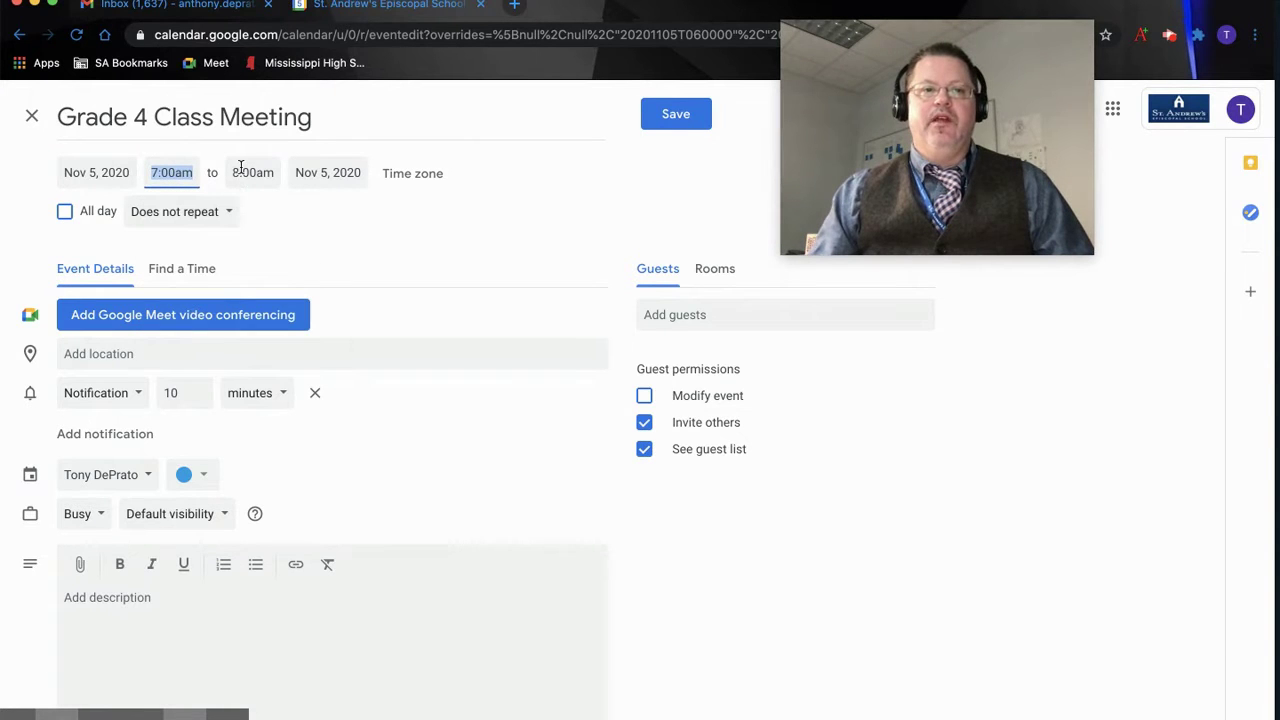
{"action": "left_click", "coordinate": [175, 212]}
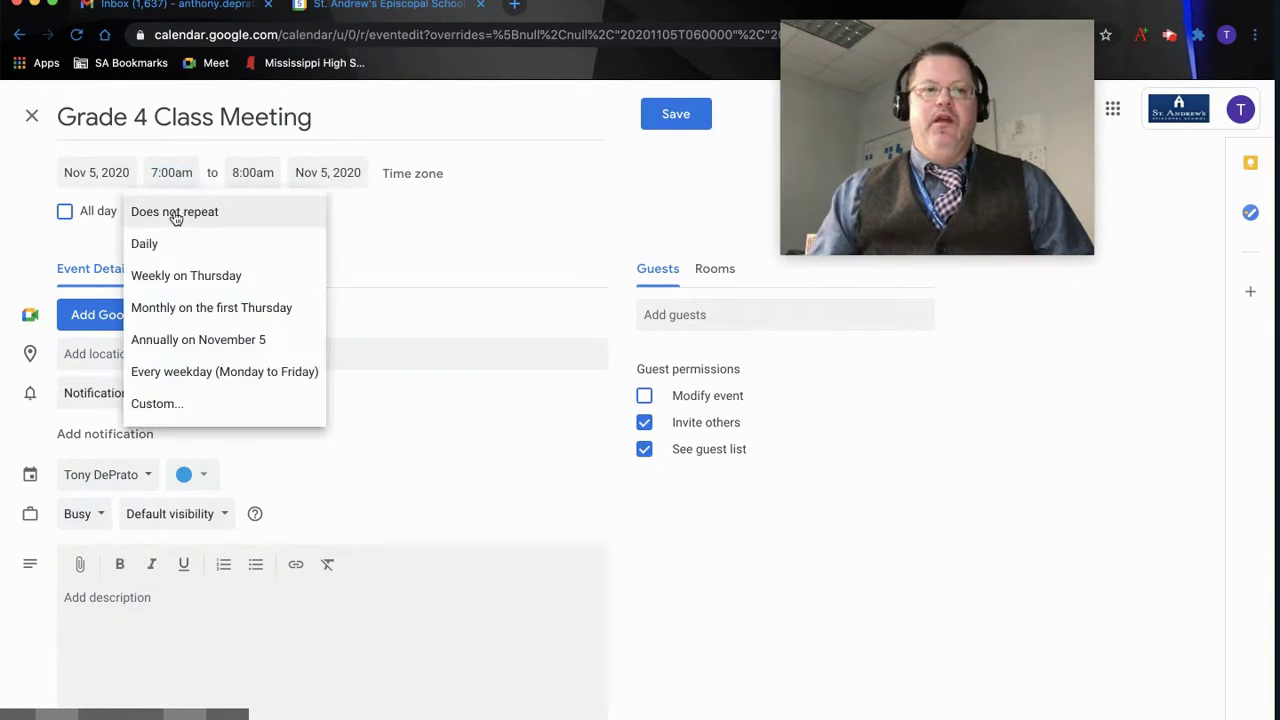
{"action": "left_click", "coordinate": [178, 275]}
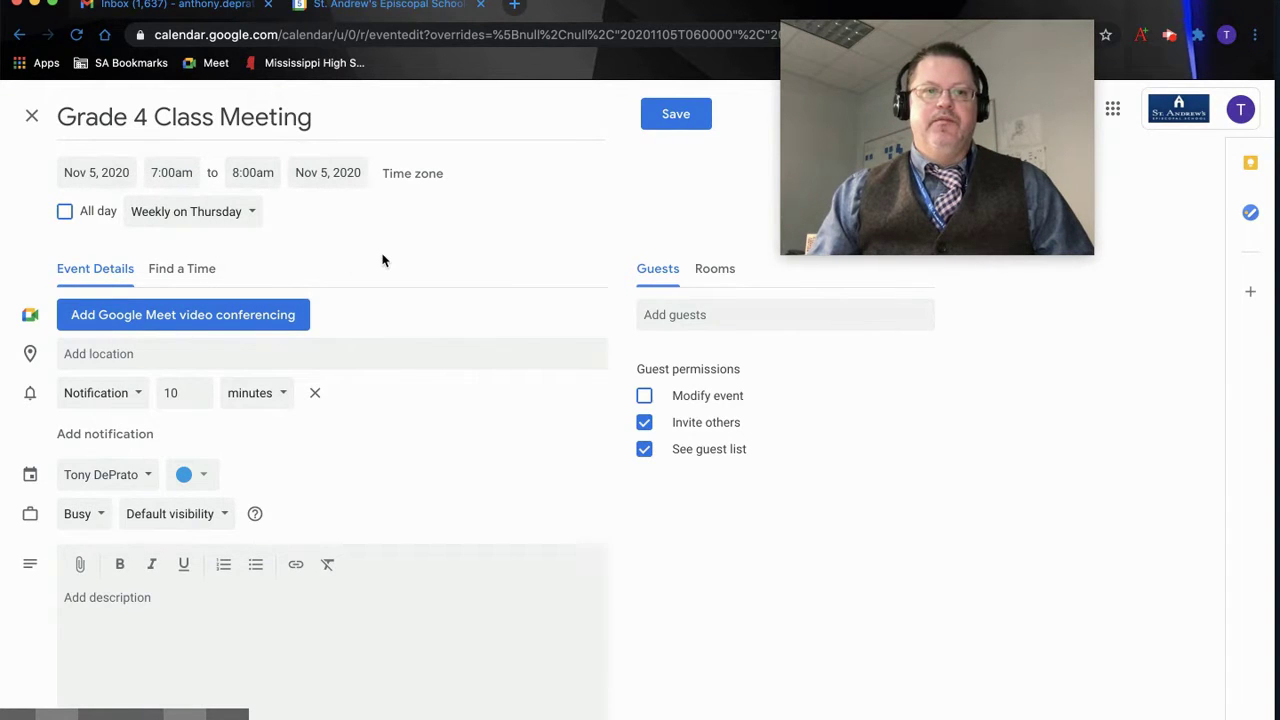
Step: Add the first colleague matching "mega" as a guest and save the event, sending the invitation email
{"action": "left_click", "coordinate": [679, 317]}
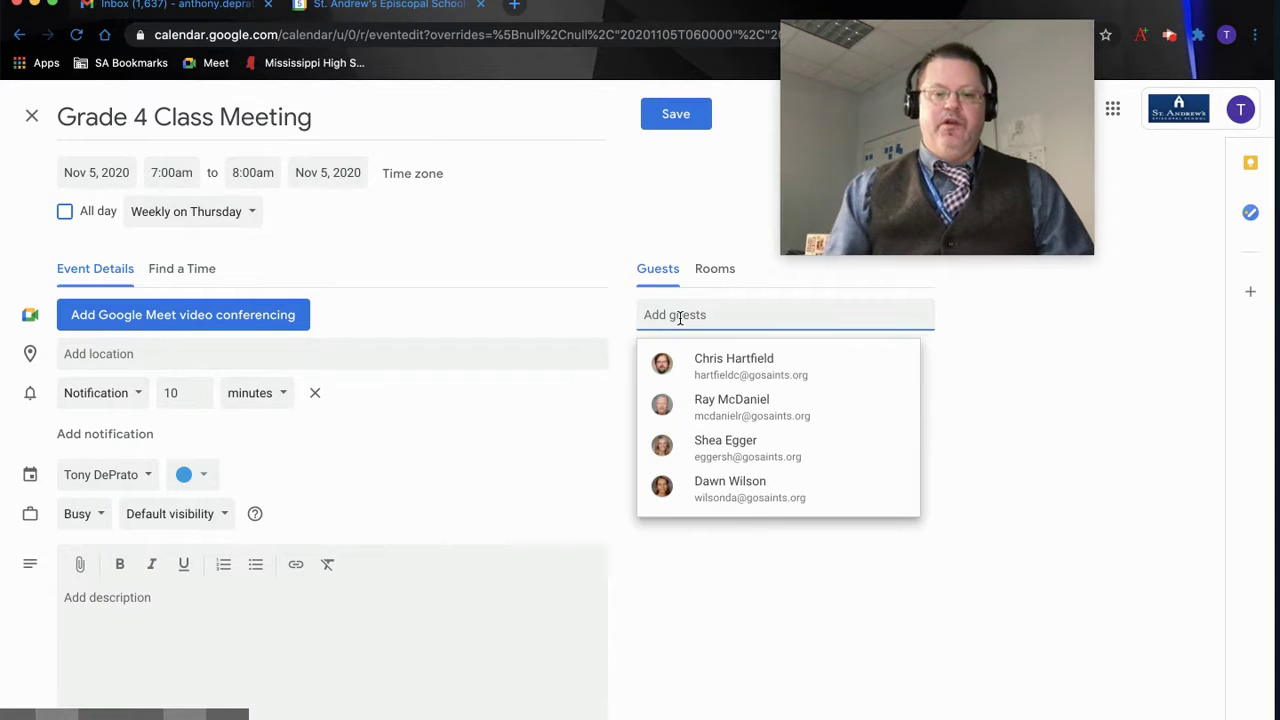
{"action": "type", "text": "mega"}
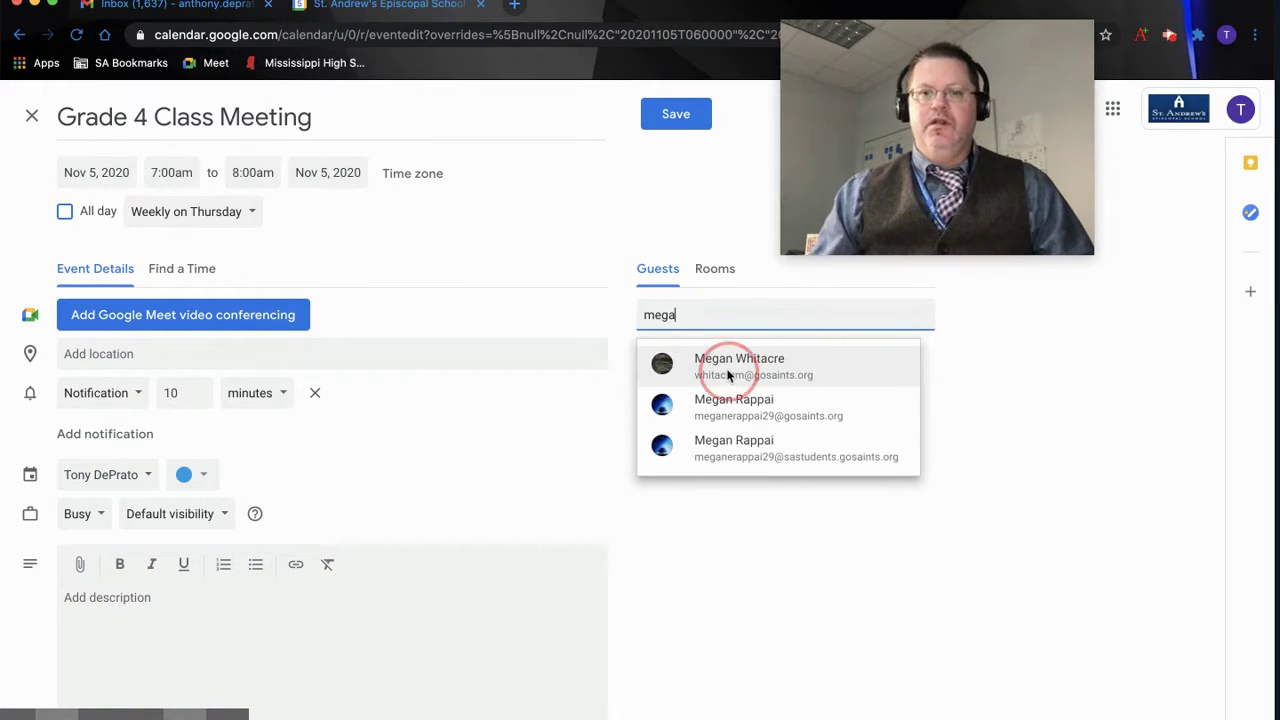
{"action": "left_click", "coordinate": [730, 368]}
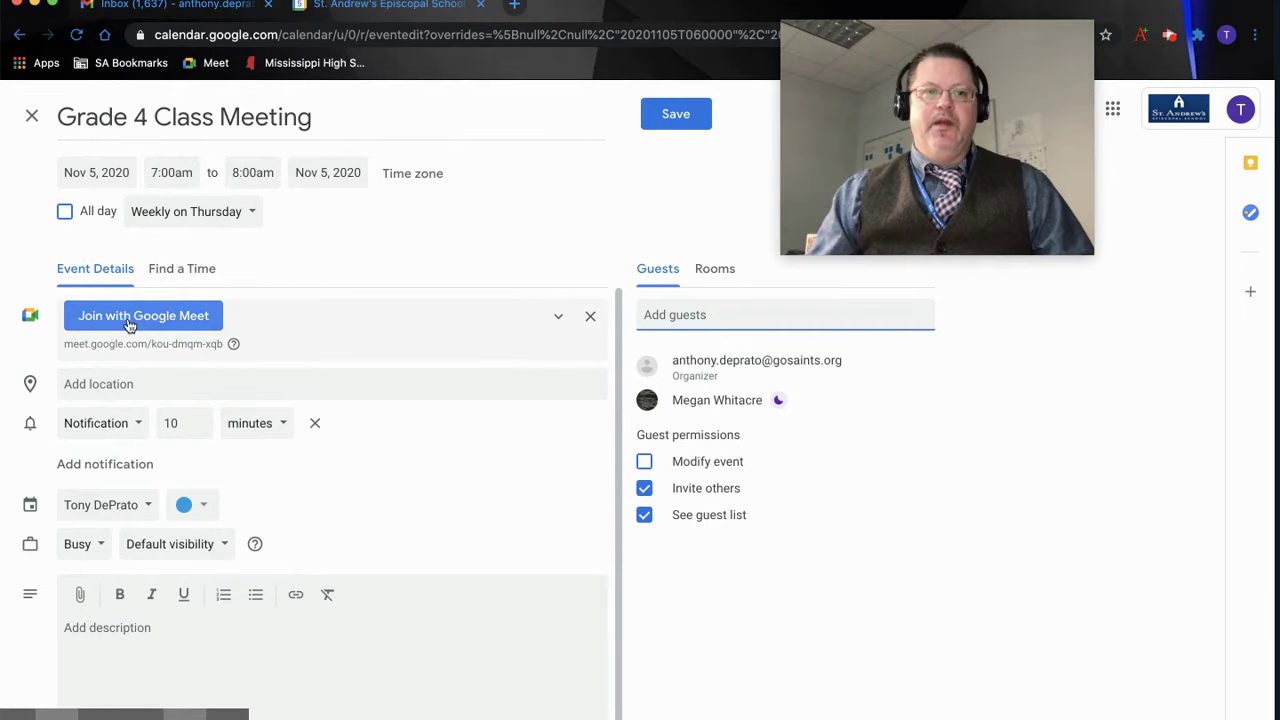
{"action": "left_click", "coordinate": [694, 117]}
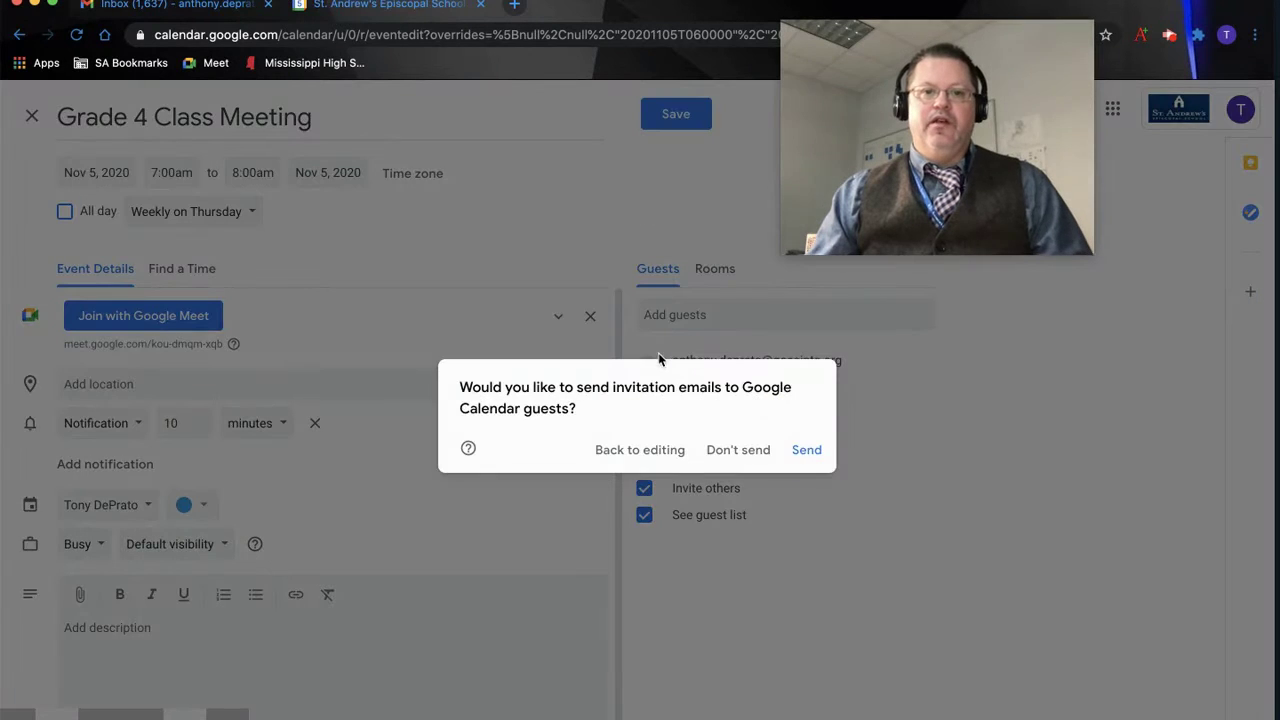
{"action": "left_click", "coordinate": [806, 451]}
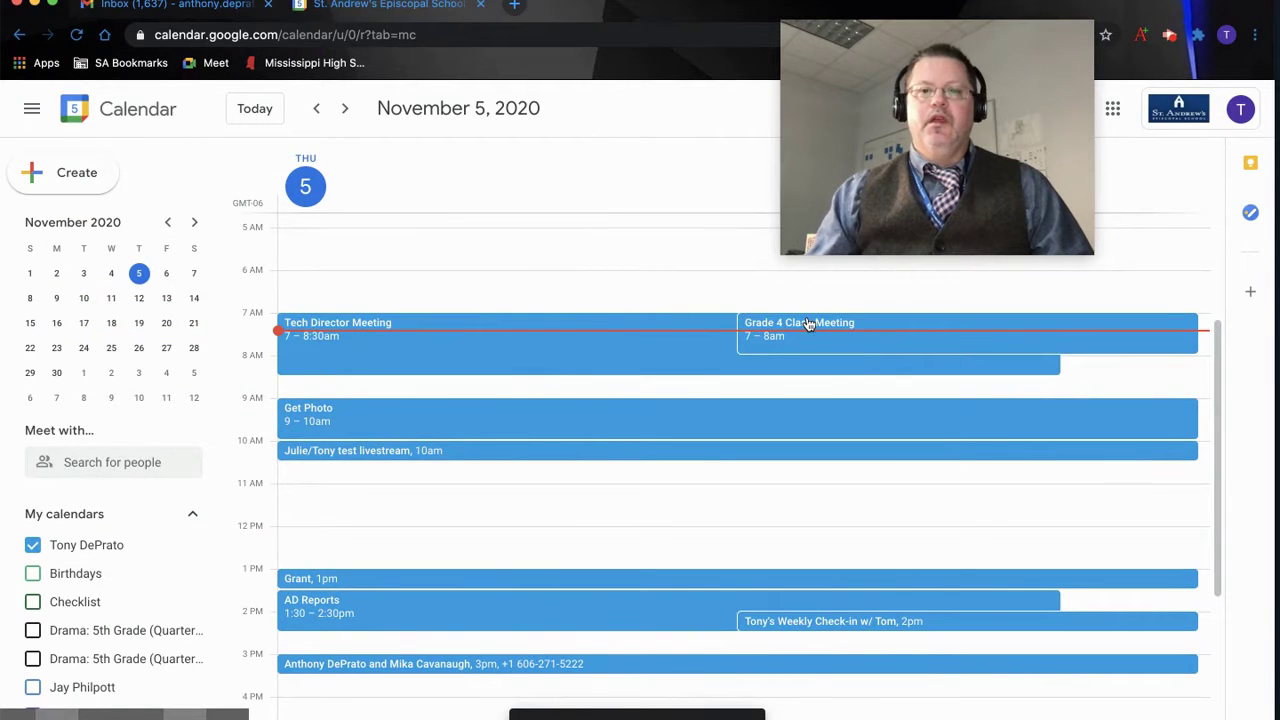
Step: Review the details of the saved Grade 4 Class Meeting event, including its Meet link and guests
{"action": "left_click", "coordinate": [808, 323]}
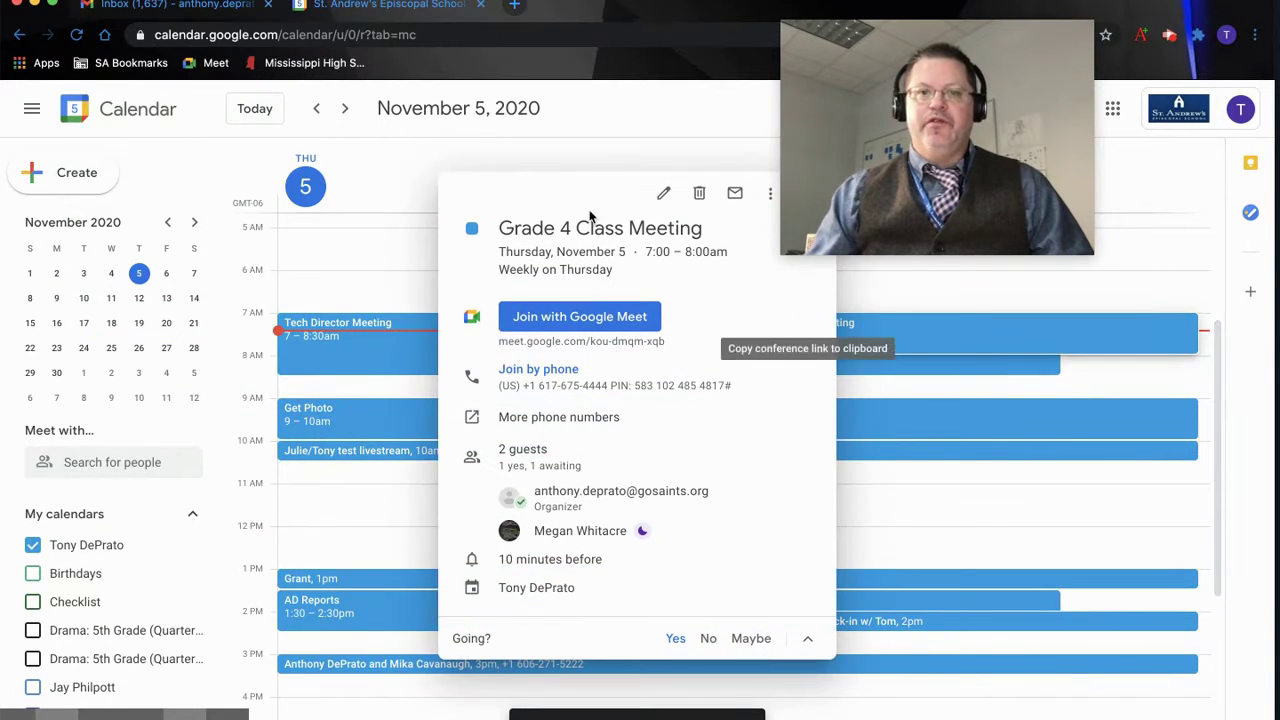
{"action": "mouse_move", "coordinate": [920, 38]}
{"action": "left_click_drag", "start_coordinate": [920, 38], "coordinate": [1054, 40]}
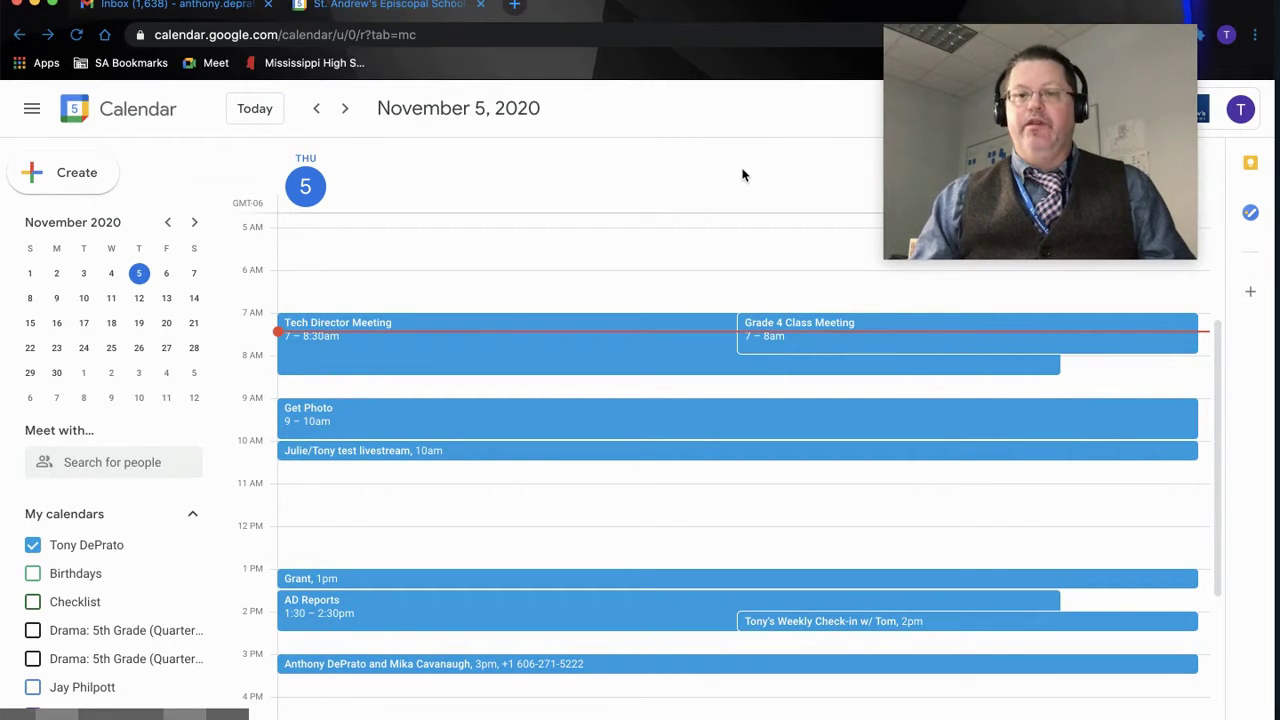
Step: Transfer ownership of the Grade 4 Class Meeting to the invited colleague, keeping the default message
{"action": "left_click", "coordinate": [809, 331]}
{"action": "left_click", "coordinate": [618, 179]}
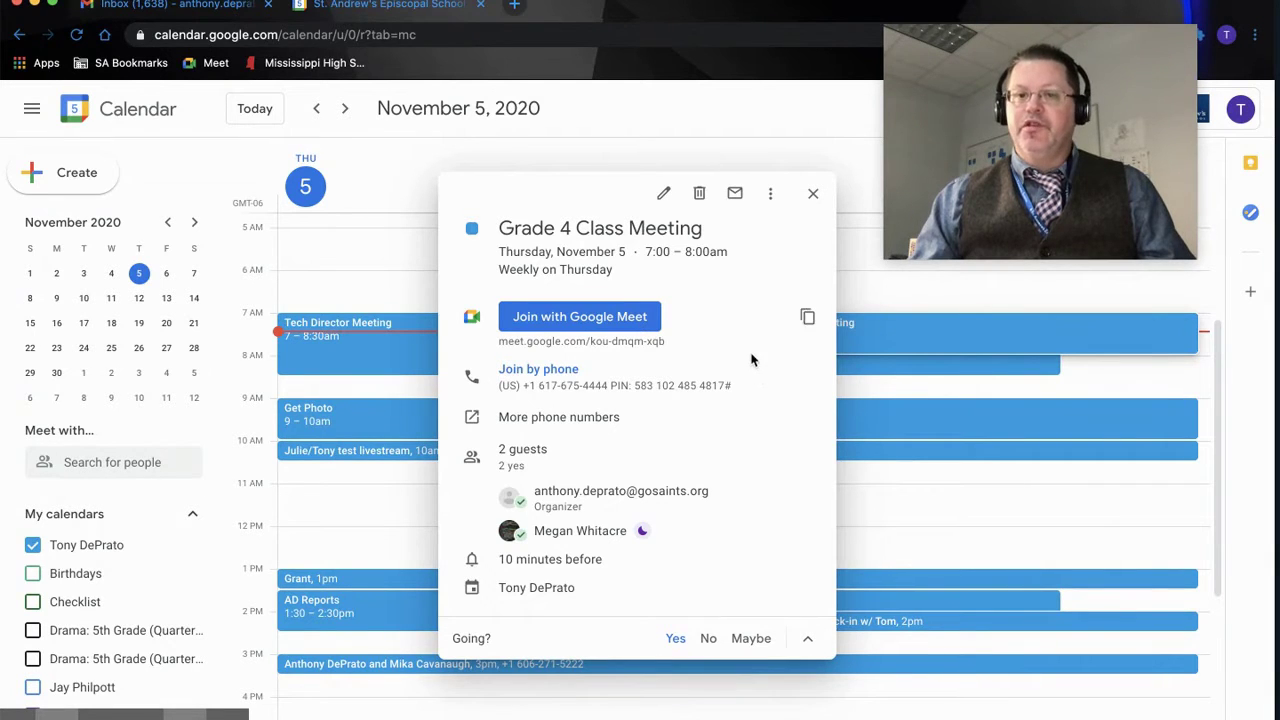
{"action": "left_click", "coordinate": [770, 193]}
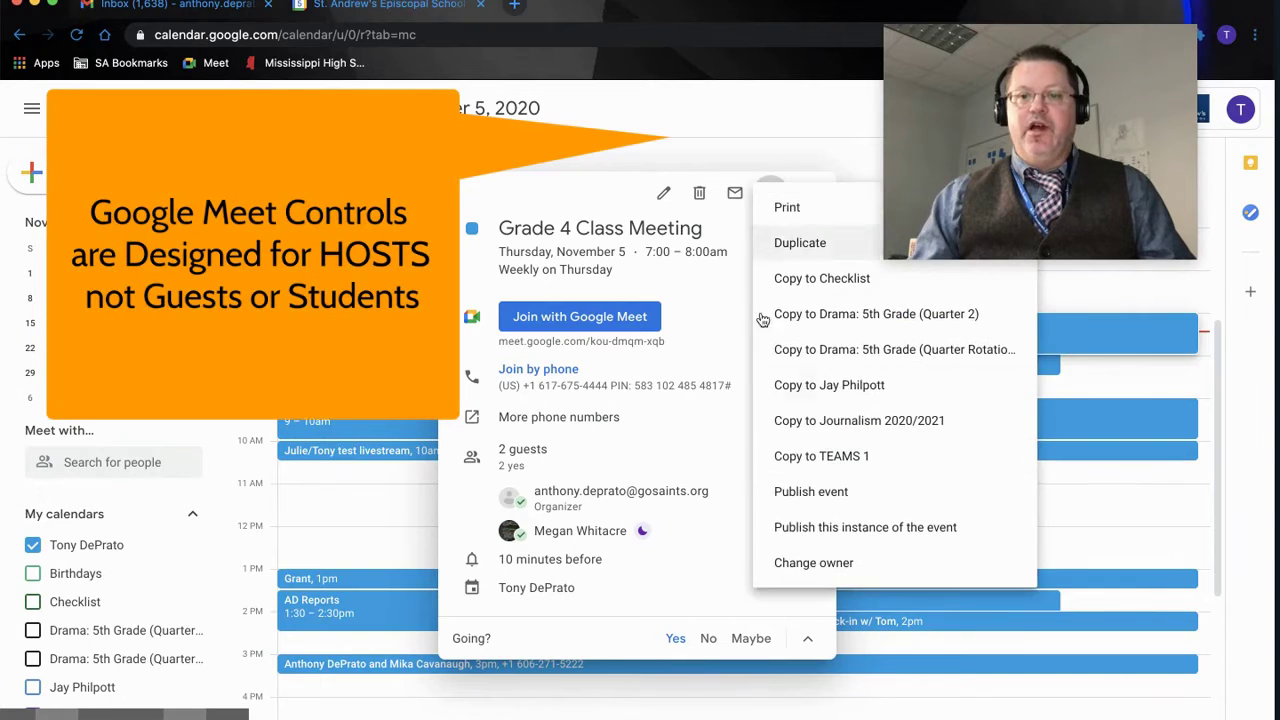
{"action": "left_click", "coordinate": [807, 565]}
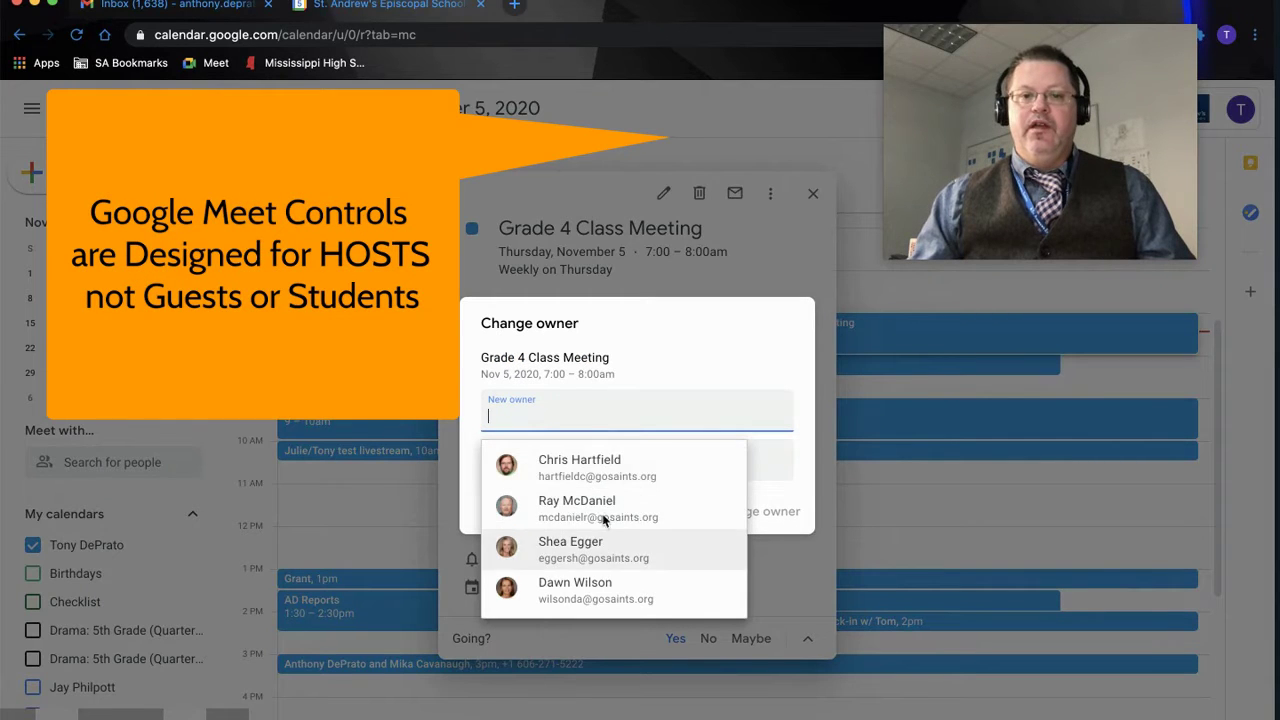
{"action": "type", "text": "mega"}
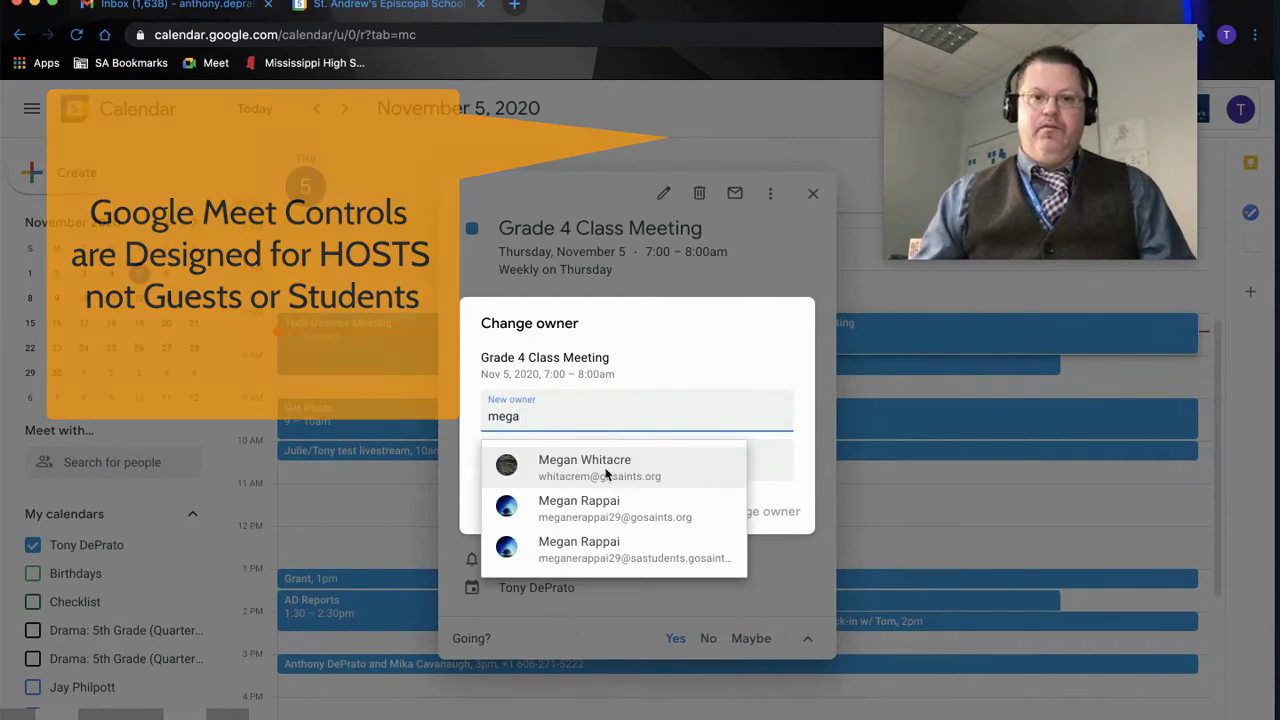
{"action": "left_click", "coordinate": [609, 462]}
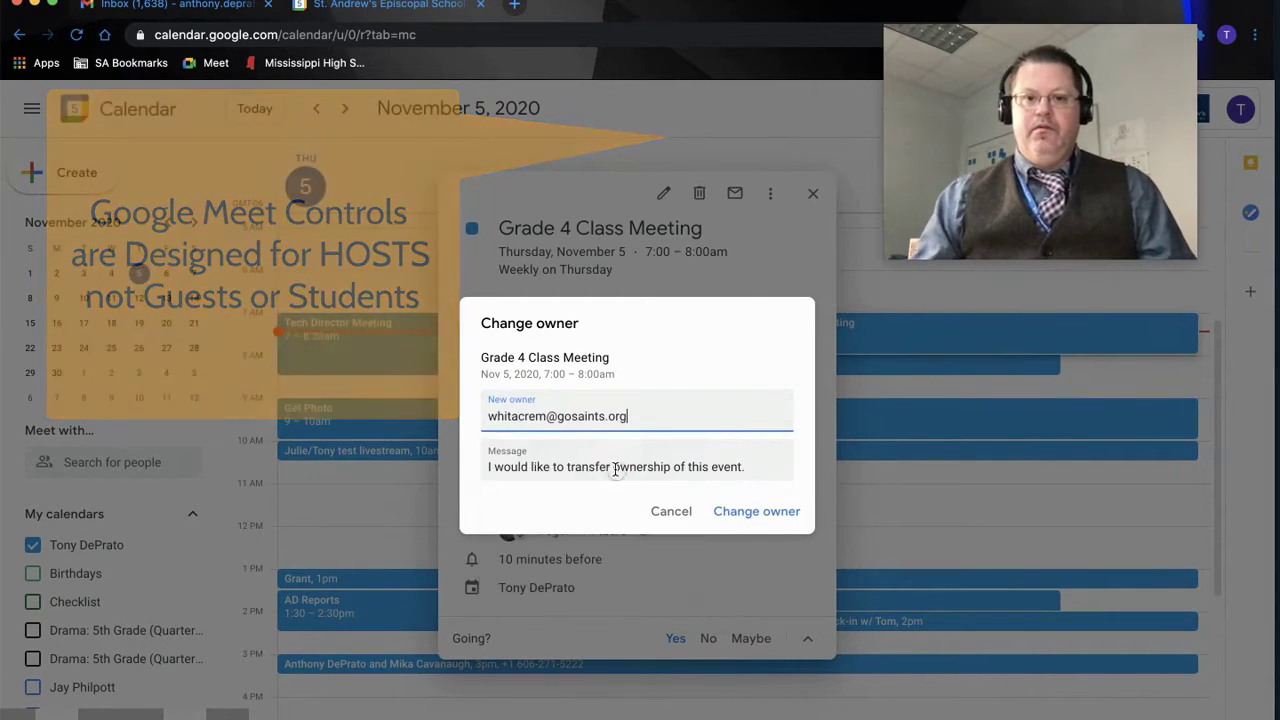
{"action": "left_click", "coordinate": [757, 512]}
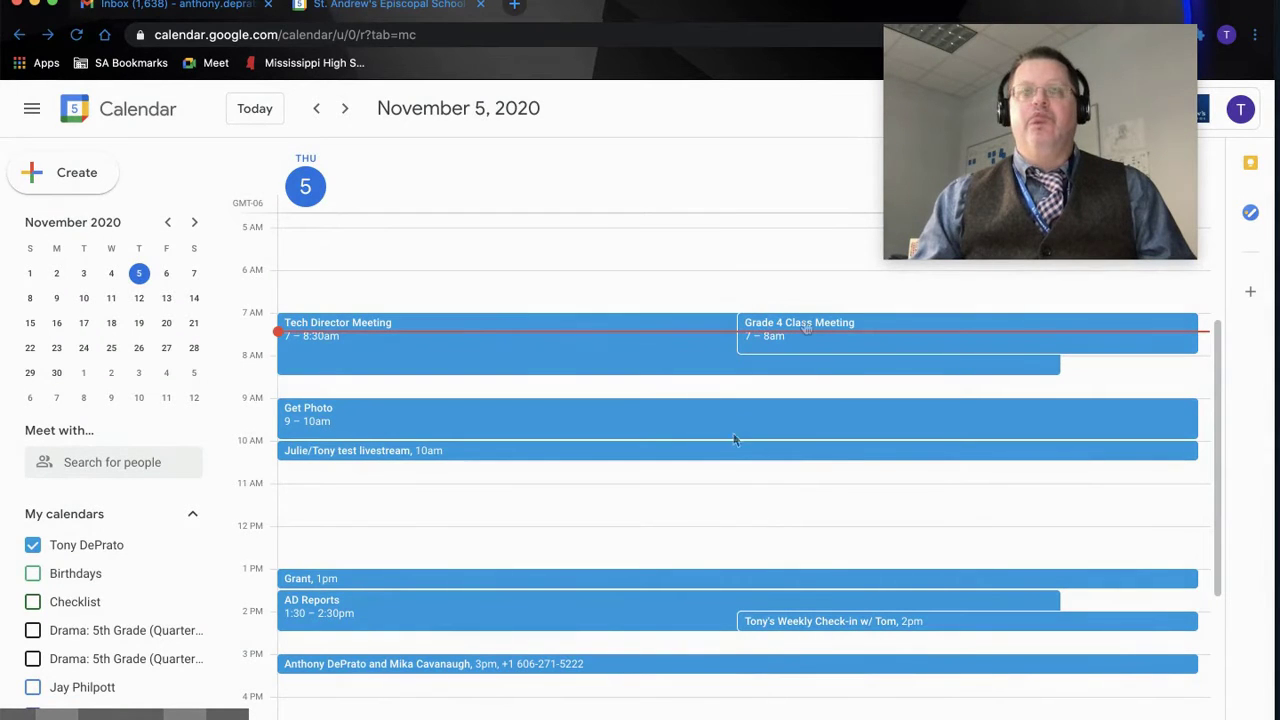
Step: Open the Grade 4 Class Meeting for editing and add LS TEACH01 as a guest
{"action": "left_click", "coordinate": [808, 326]}
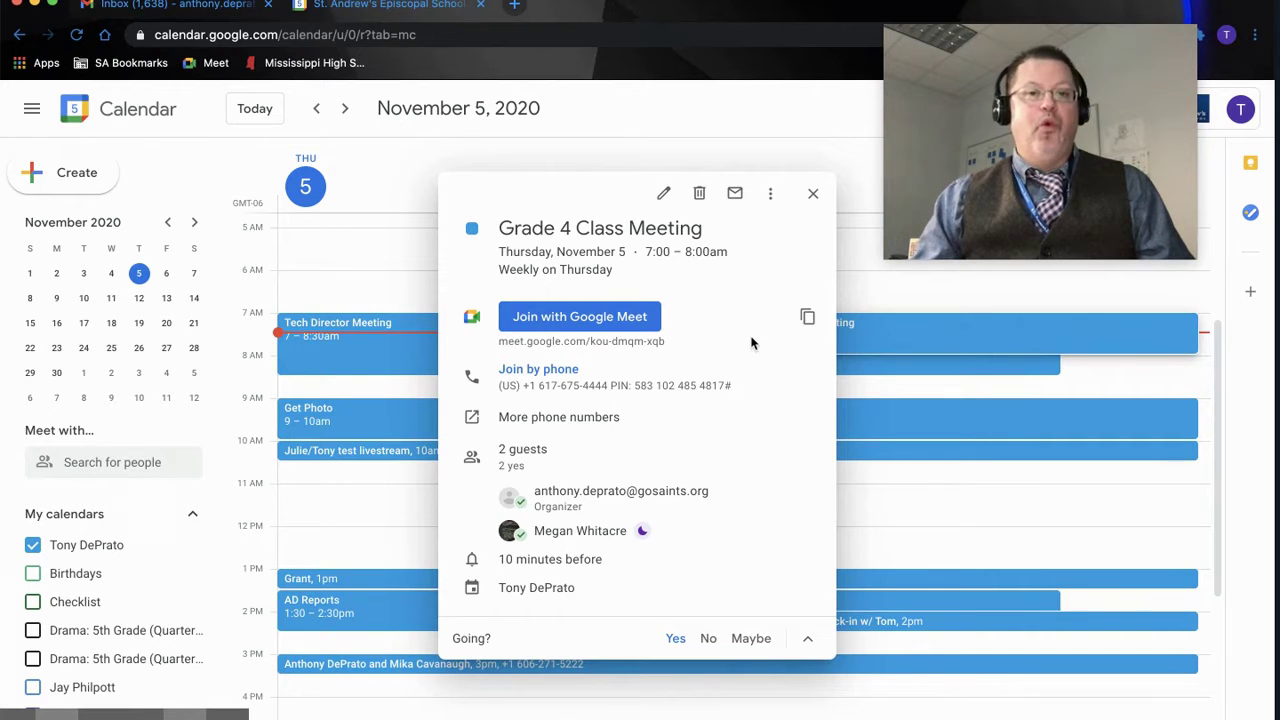
{"action": "left_click", "coordinate": [665, 197]}
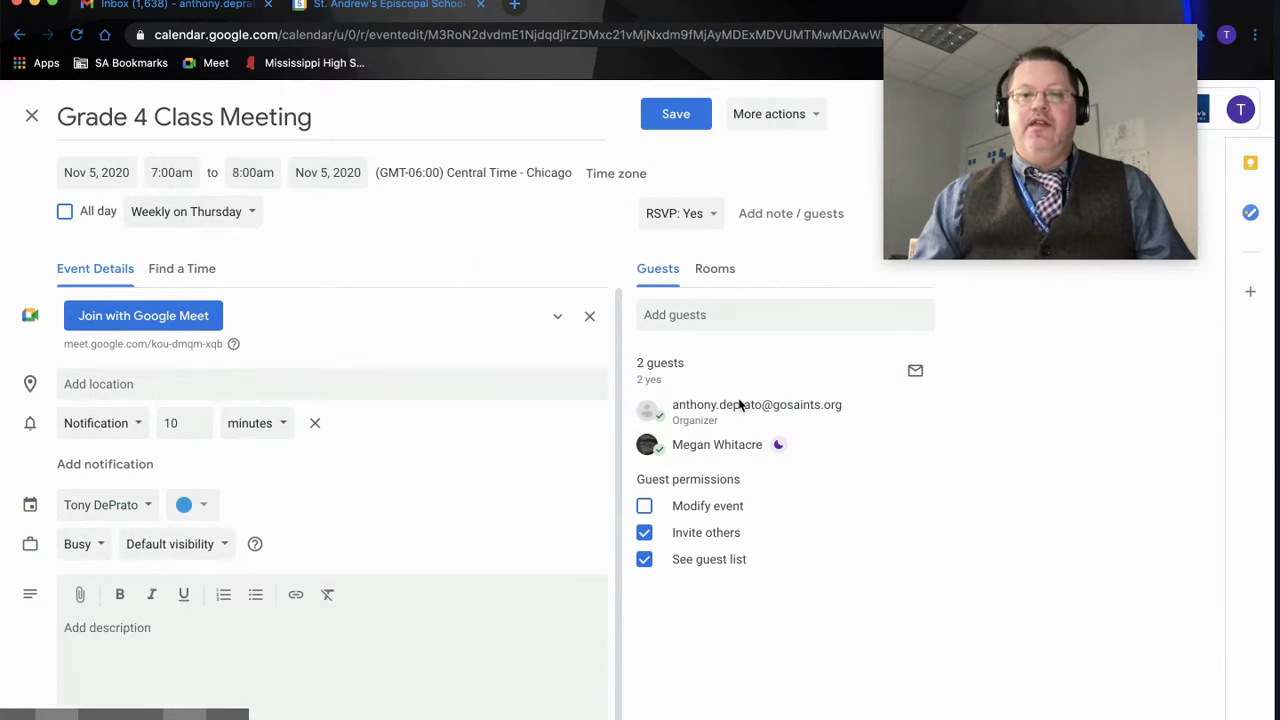
{"action": "left_click", "coordinate": [695, 317]}
{"action": "type", "text": "lsteacher"}
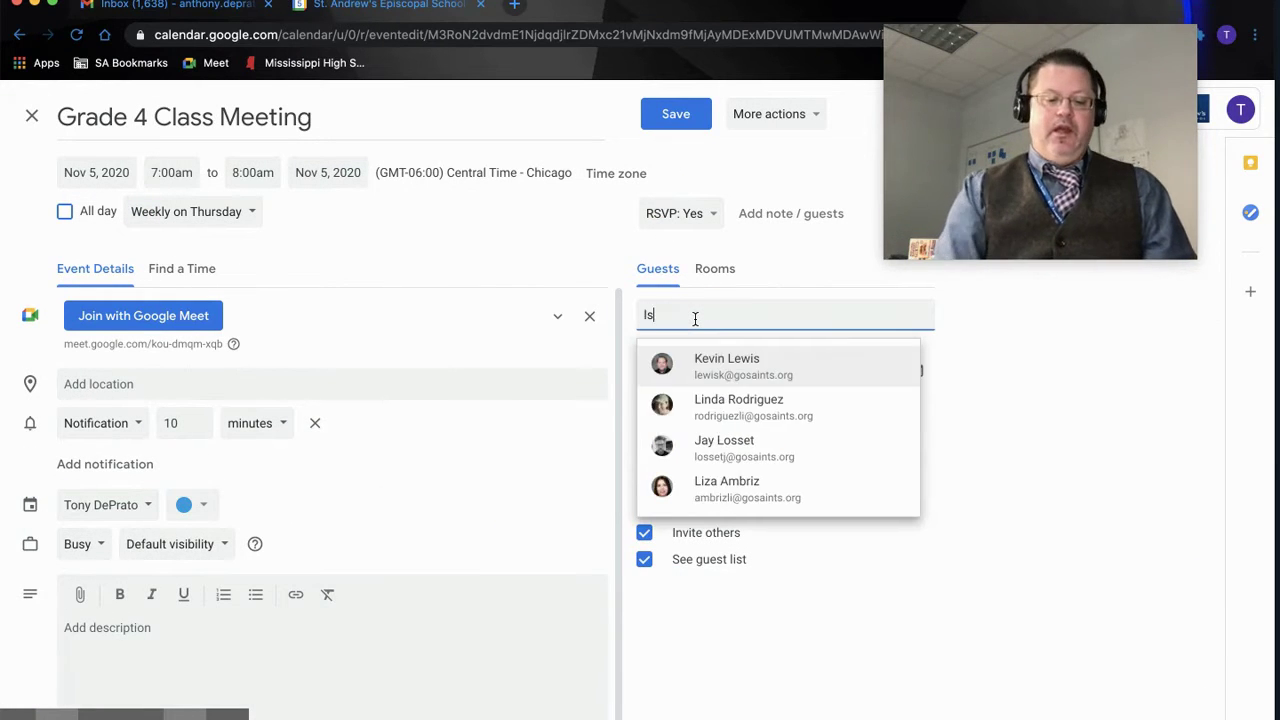
{"action": "key", "text": "BackSpace"}
{"action": "key", "text": "BackSpace"}
{"action": "left_click", "coordinate": [735, 362]}
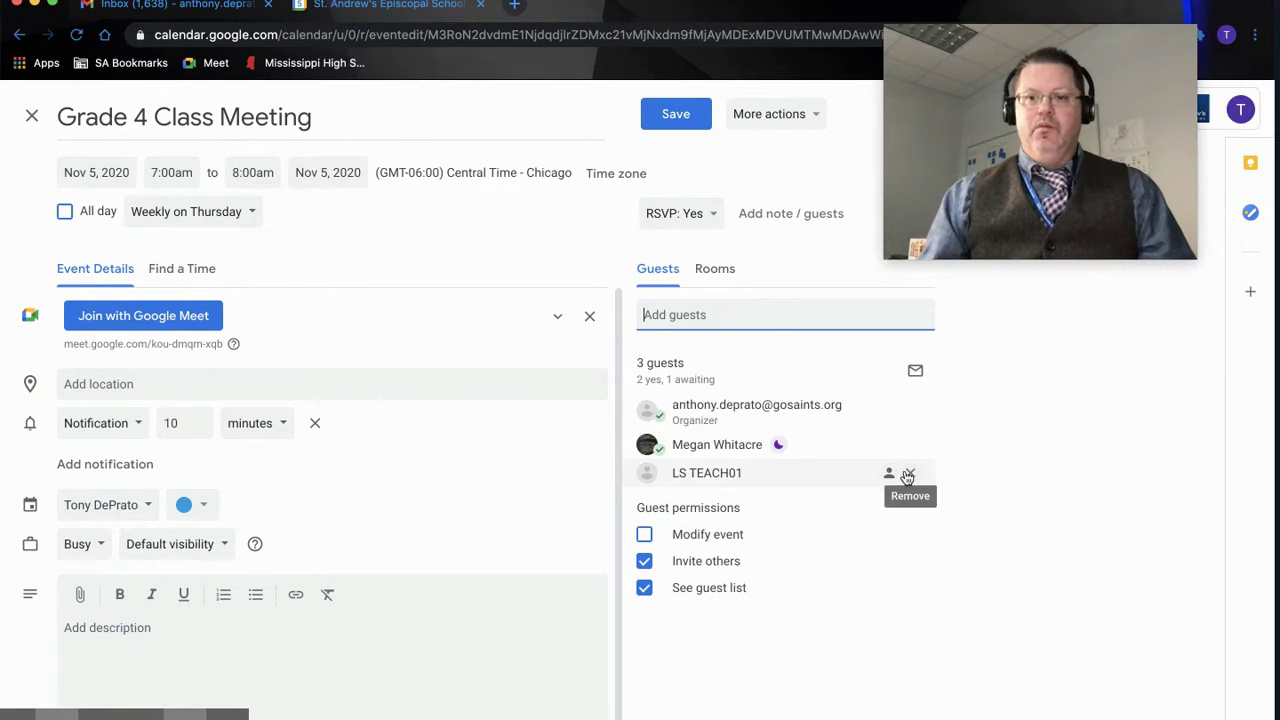
Step: Remove LS TEACH01 from the guests, search for "lsteach" and choose LS TEACH04 instead
{"action": "left_click", "coordinate": [909, 473]}
{"action": "left_click", "coordinate": [692, 320]}
{"action": "type", "text": "lsteach"}
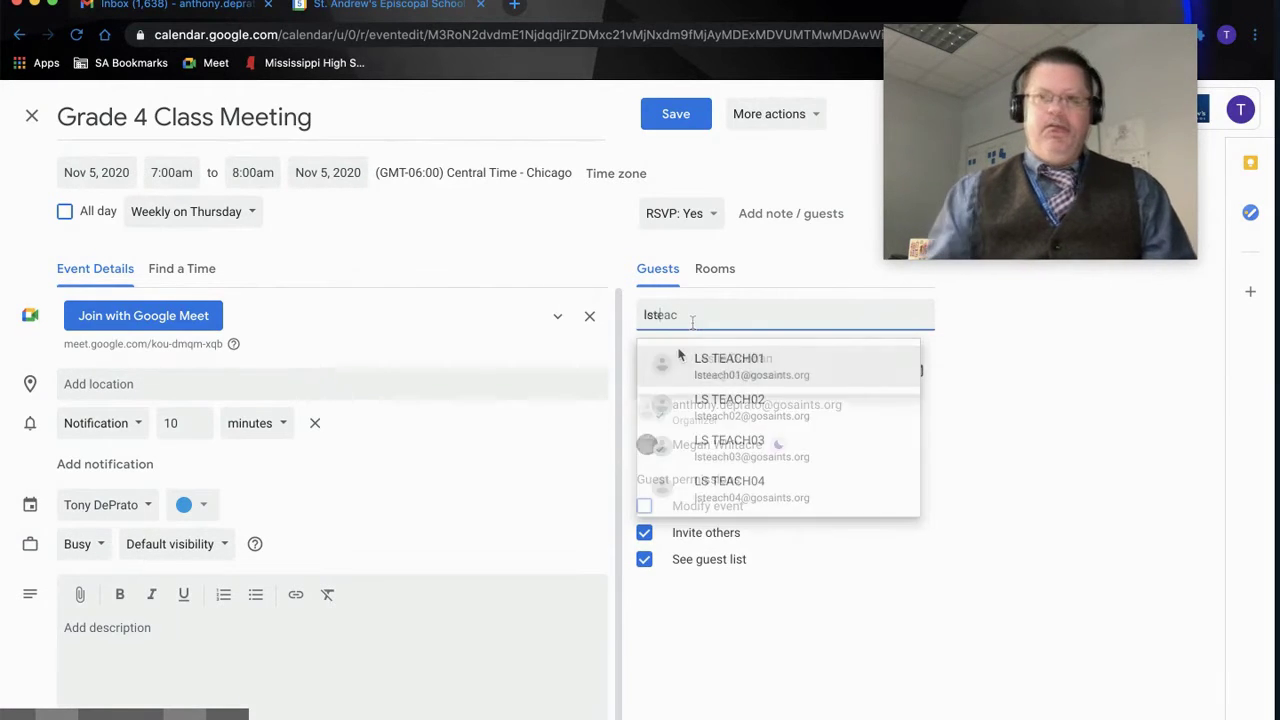
{"action": "left_click", "coordinate": [668, 490]}
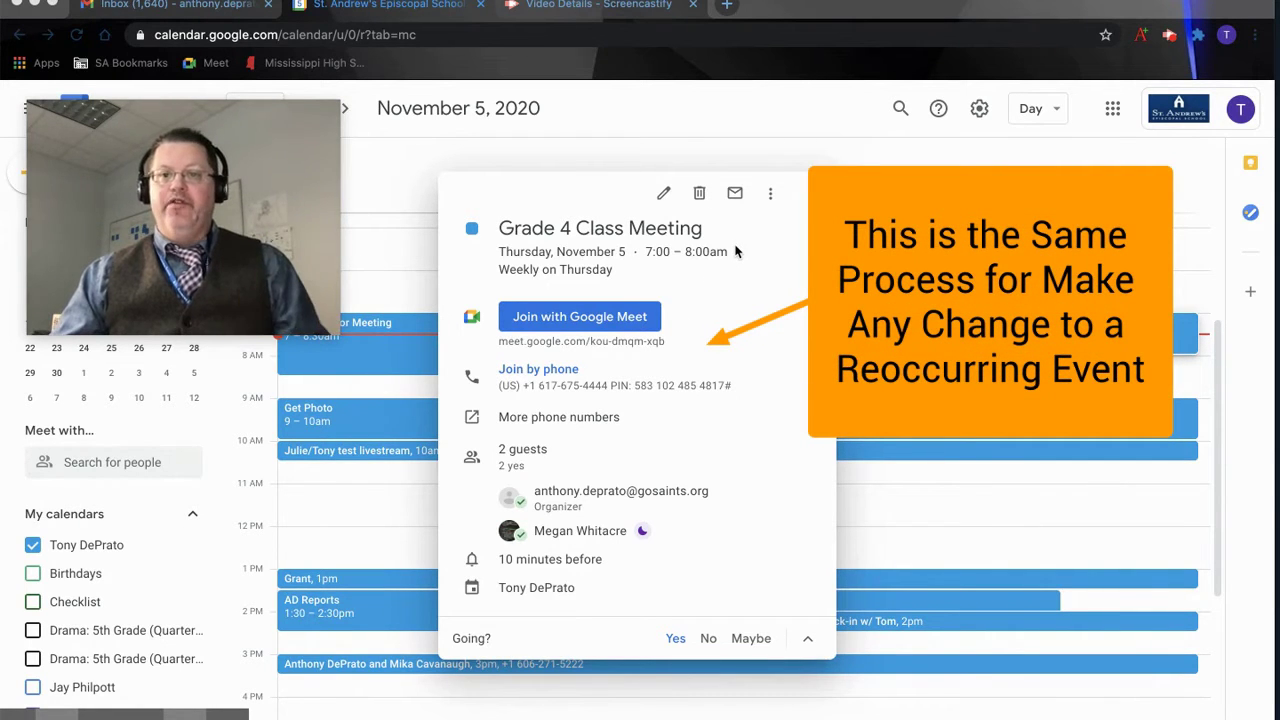
Step: Delete the recurring Grade 4 Class Meeting using the "This and following events" option
{"action": "left_click", "coordinate": [690, 204]}
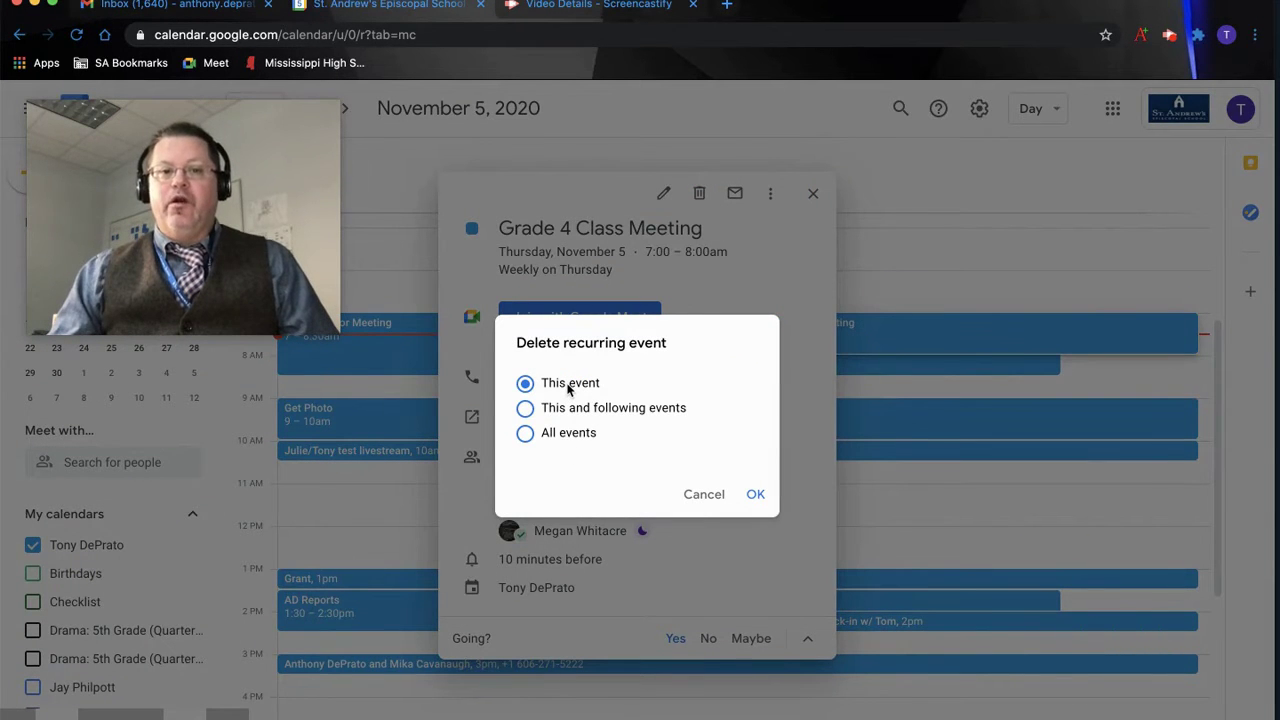
{"action": "left_click", "coordinate": [568, 434]}
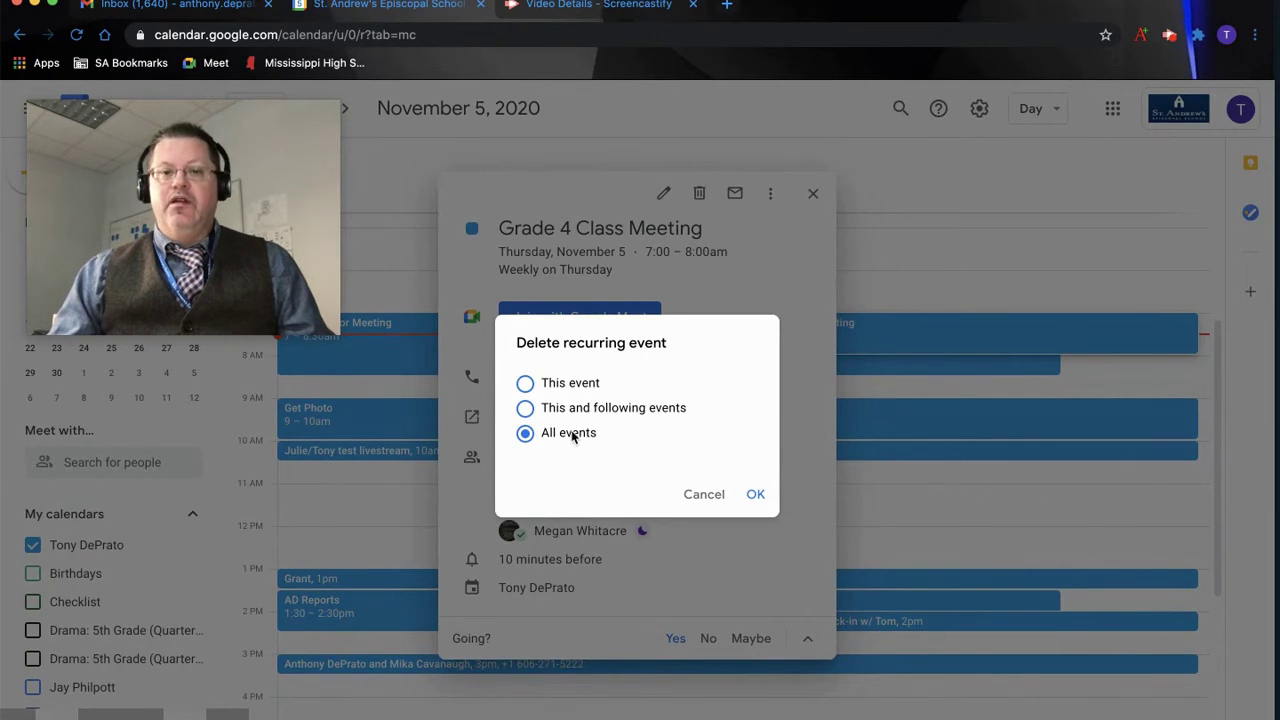
{"action": "left_click", "coordinate": [526, 410]}
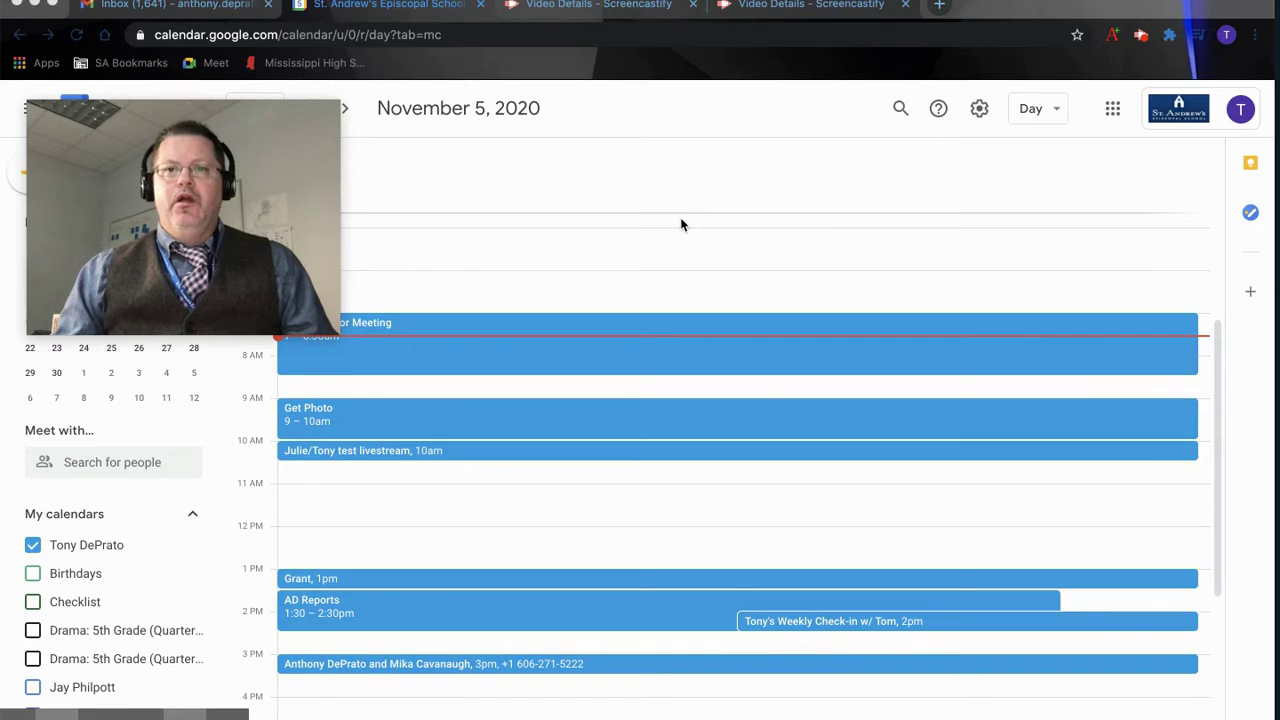
Step: Compare the calendar's Week, Month and Year views and finish in the Schedule view
{"action": "left_click_drag", "start_coordinate": [289, 112], "coordinate": [317, 14]}
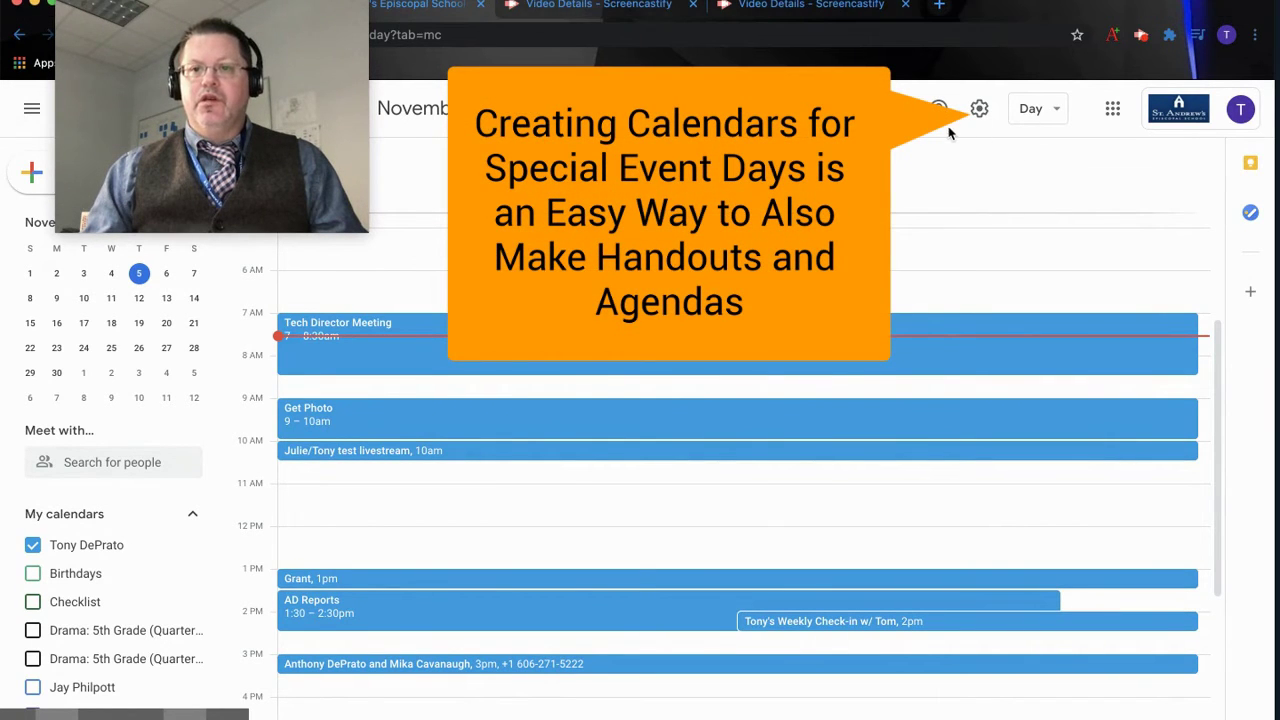
{"action": "left_click", "coordinate": [1040, 114]}
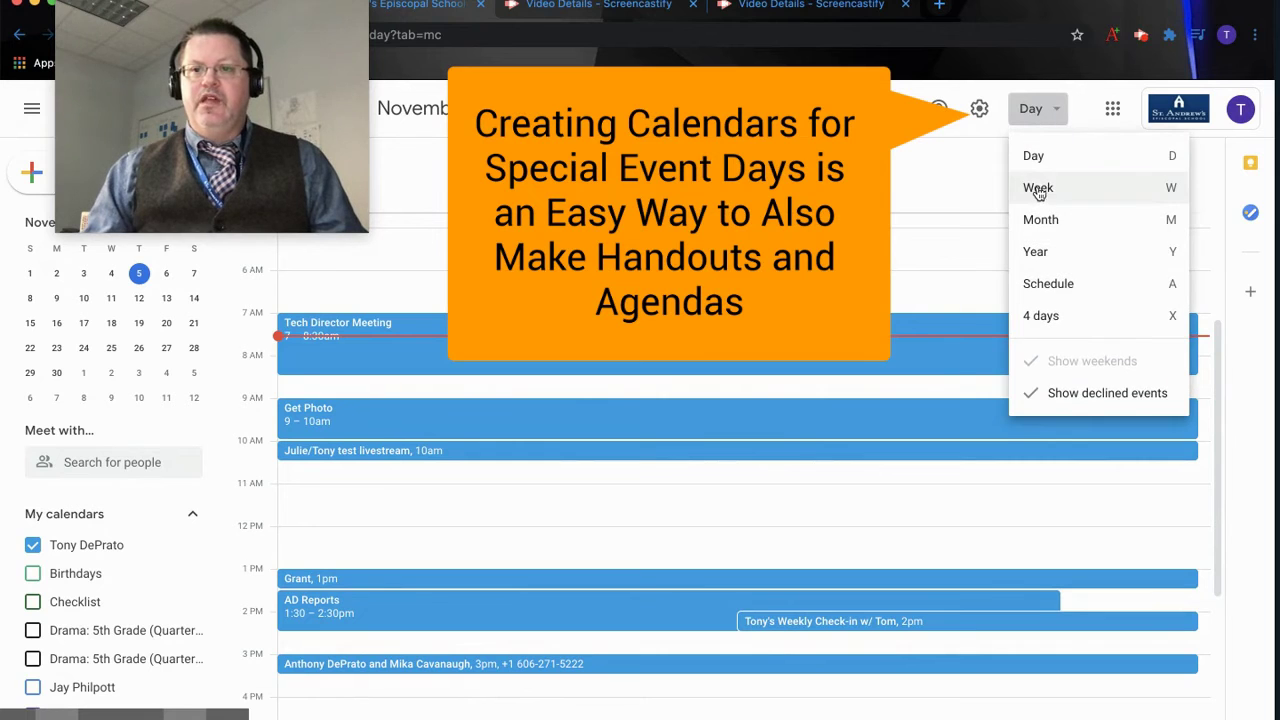
{"action": "left_click", "coordinate": [1038, 192]}
{"action": "left_click", "coordinate": [1043, 107]}
{"action": "left_click", "coordinate": [1052, 234]}
{"action": "left_click", "coordinate": [1030, 110]}
{"action": "left_click", "coordinate": [1040, 256]}
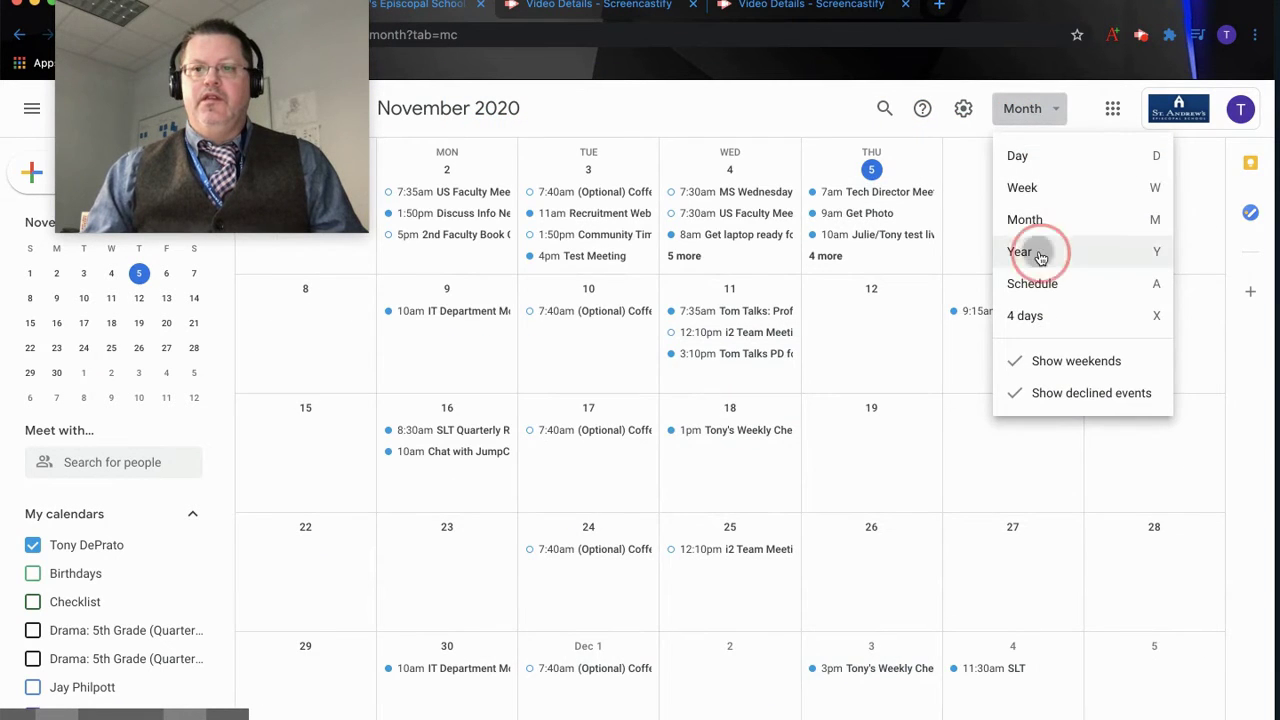
{"action": "left_click", "coordinate": [1033, 115]}
{"action": "left_click", "coordinate": [1027, 293]}
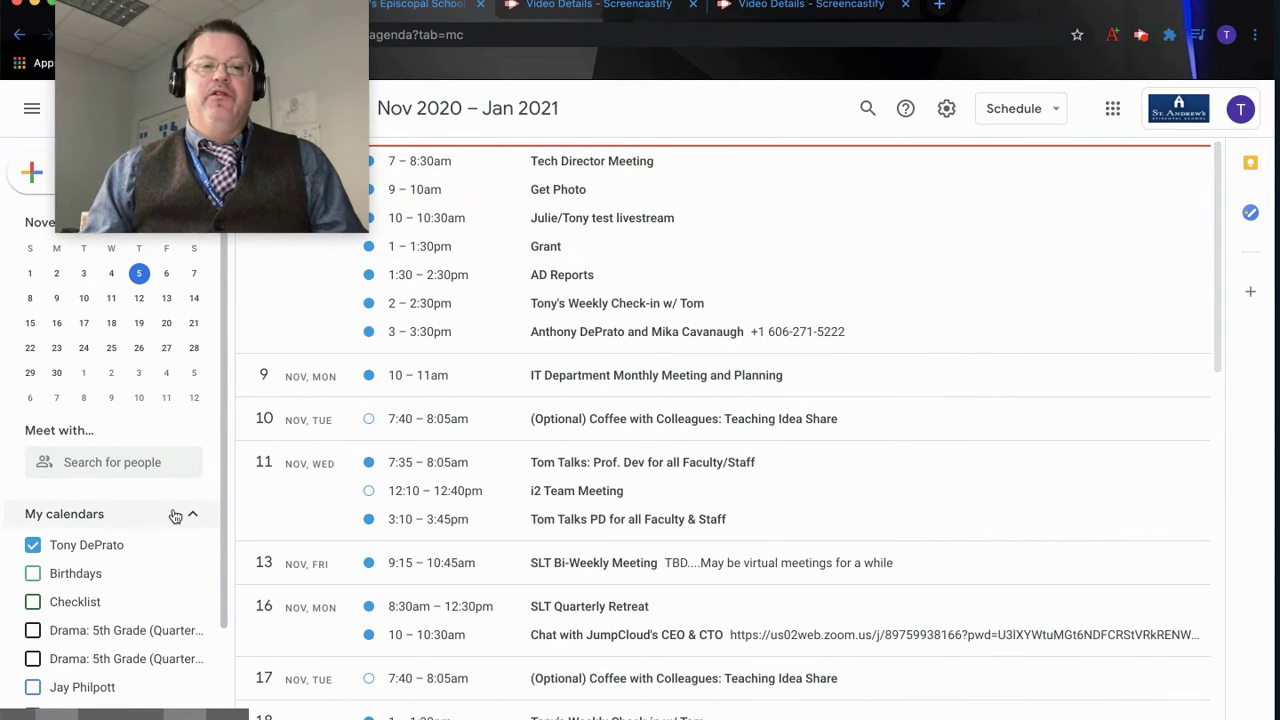
Step: Show the options for adding other calendars and close them without choosing one
{"action": "scroll", "coordinate": [199, 530], "scroll_direction": "down", "scroll_amount": 3}
{"action": "left_click", "coordinate": [168, 678]}
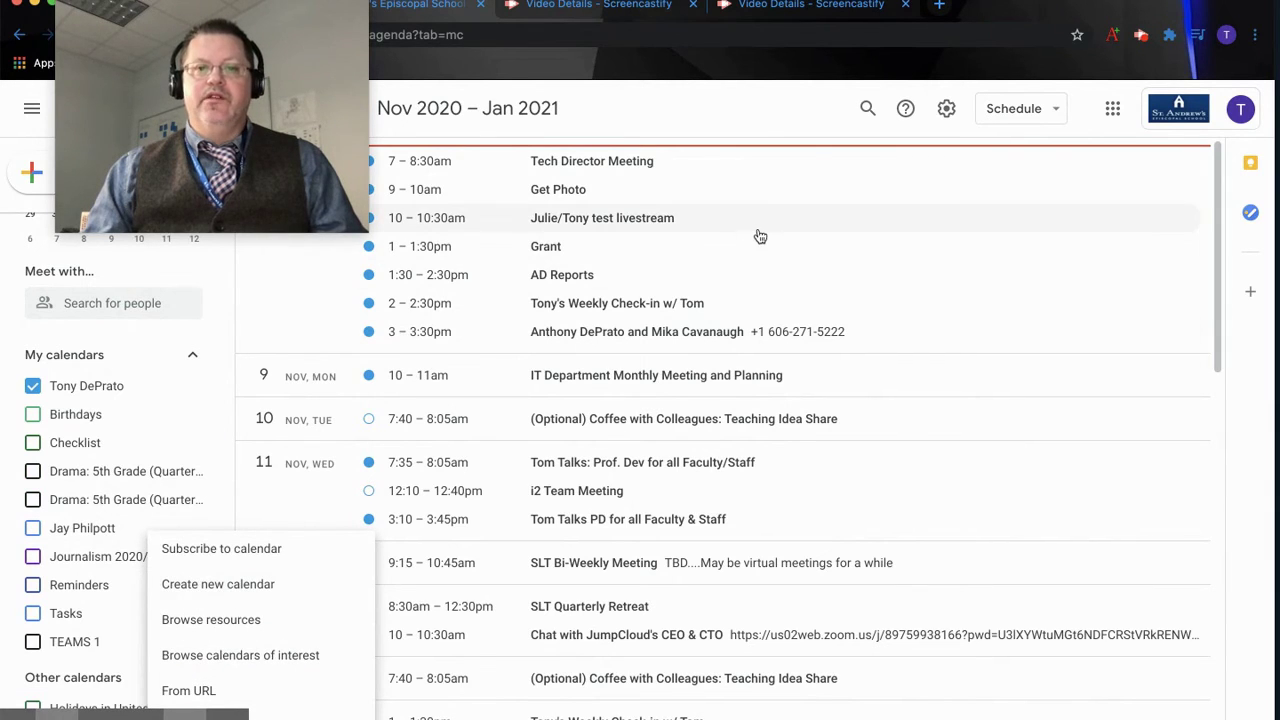
{"action": "left_click", "coordinate": [756, 112]}
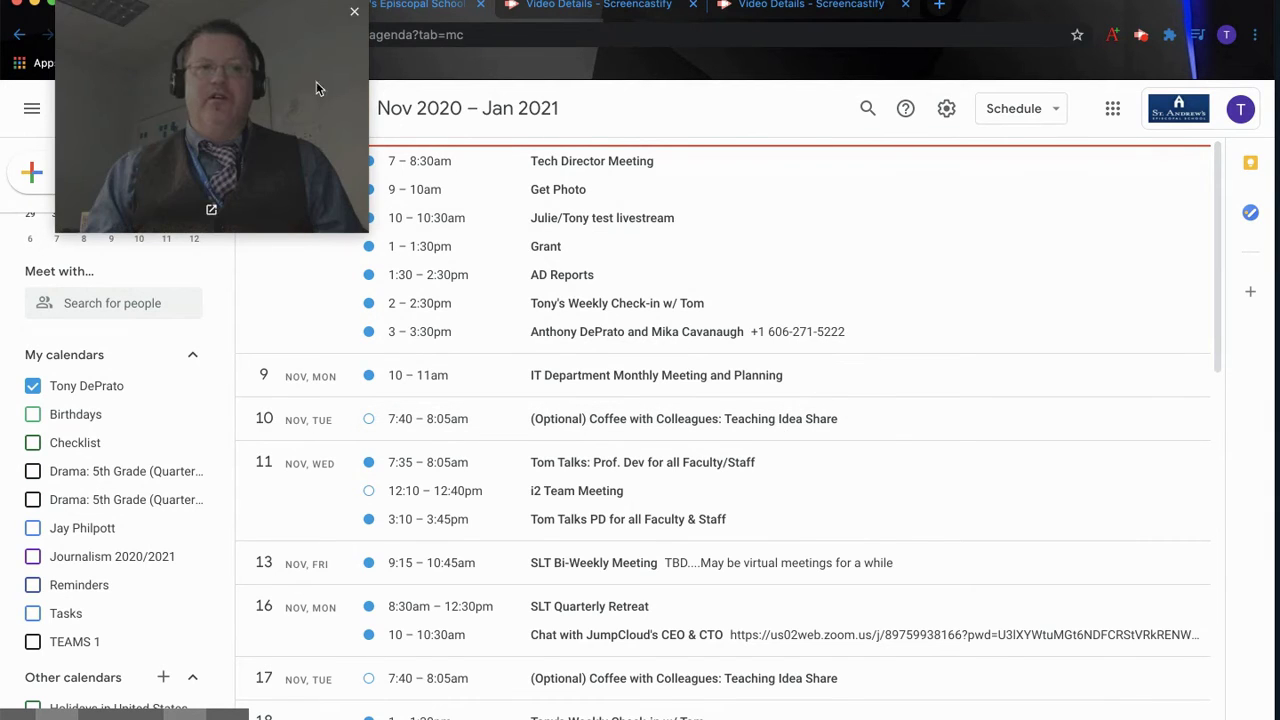
{"action": "left_click_drag", "start_coordinate": [275, 26], "coordinate": [226, 20]}
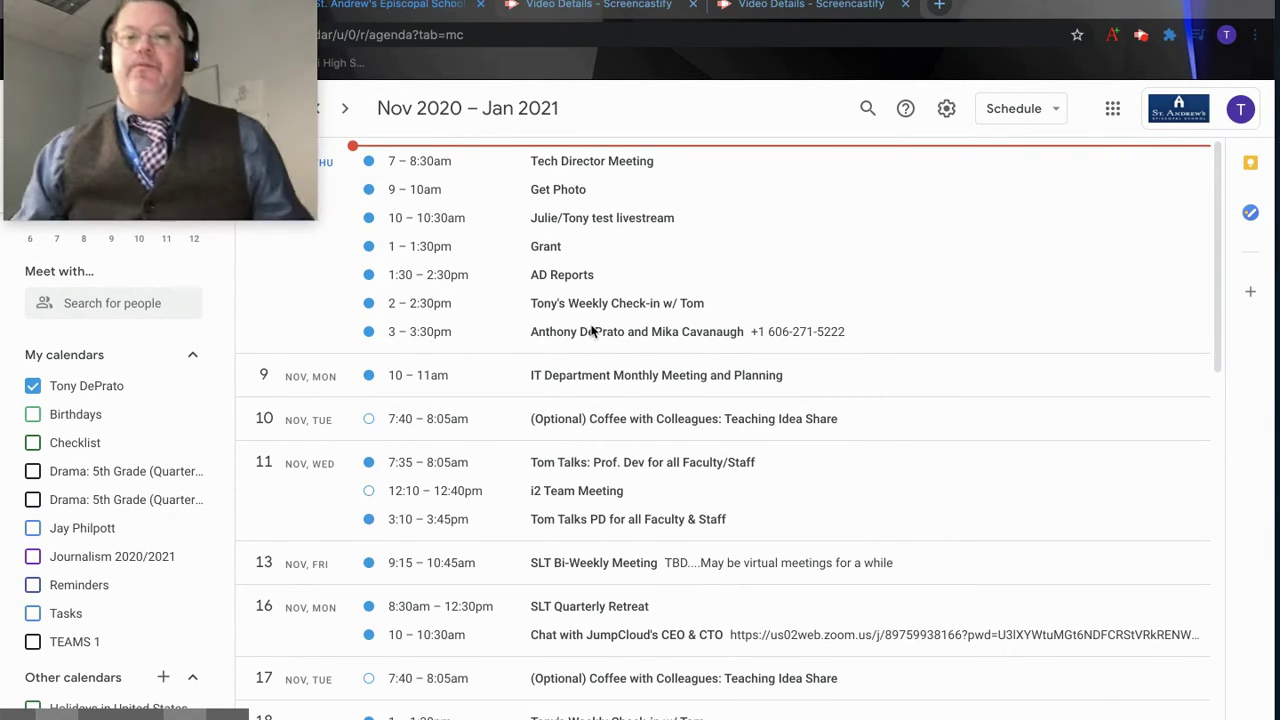
{"action": "mouse_move", "coordinate": [258, 14]}
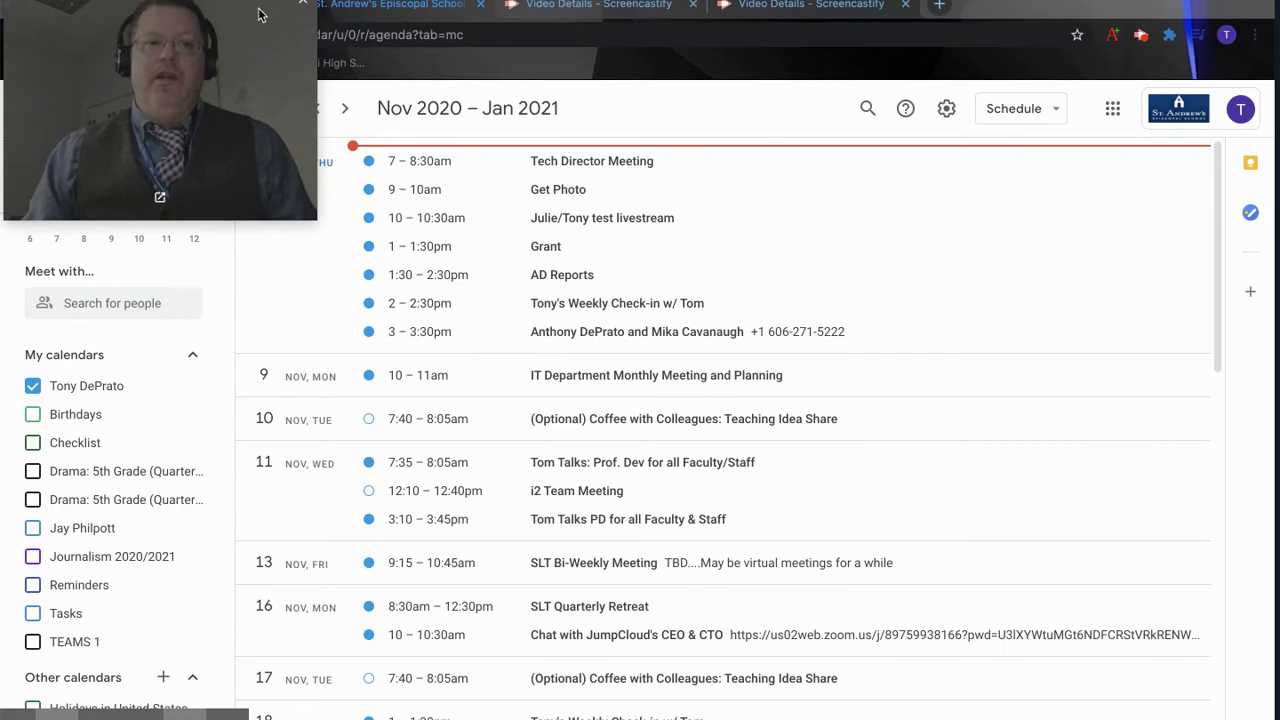
{"action": "left_click_drag", "start_coordinate": [250, 10], "coordinate": [1173, 47]}
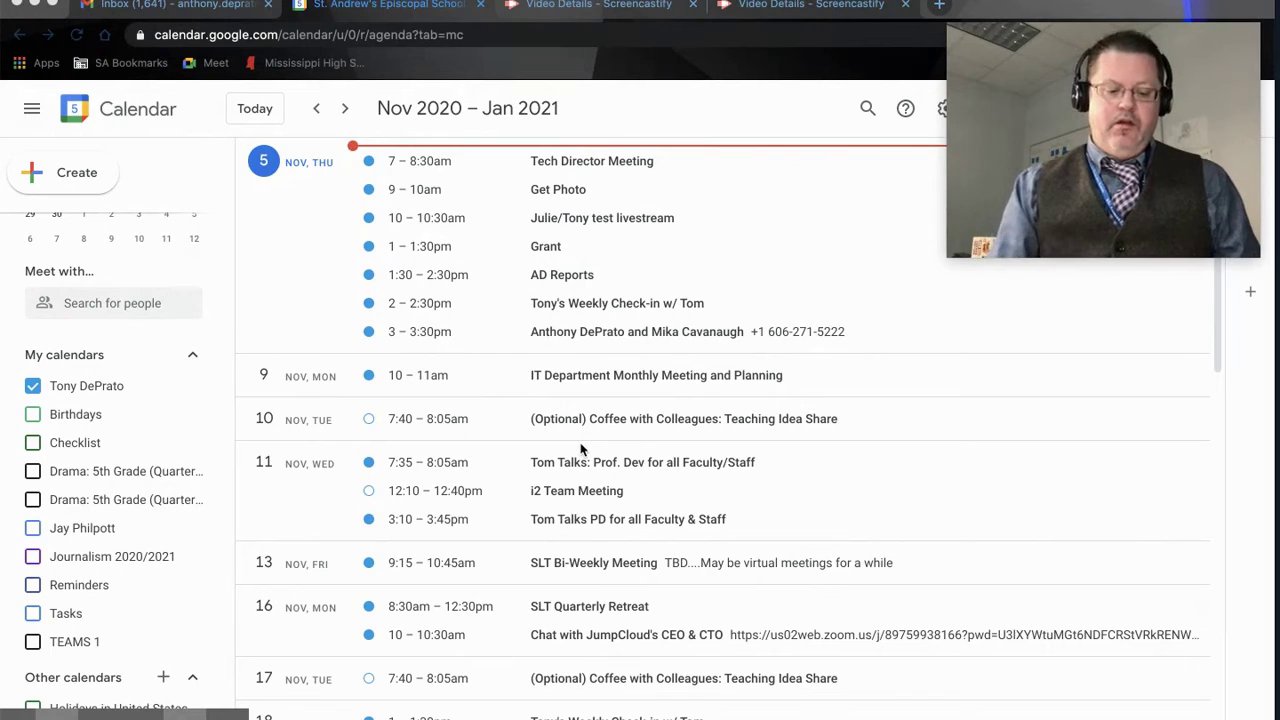
Step: Set up a schedule printout for Nov 5 to Dec 1, 2020 with descriptions included, and proceed to the browser's print dialog
{"action": "key", "text": "super+p"}
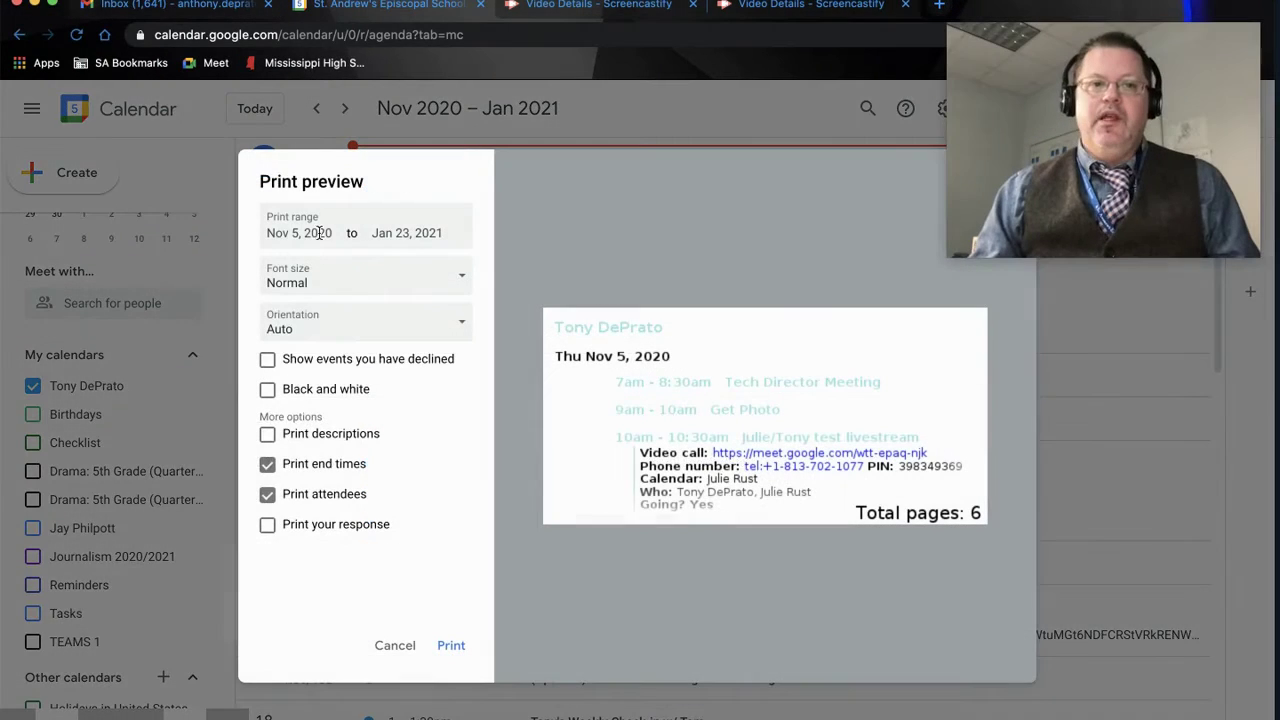
{"action": "left_click", "coordinate": [307, 233]}
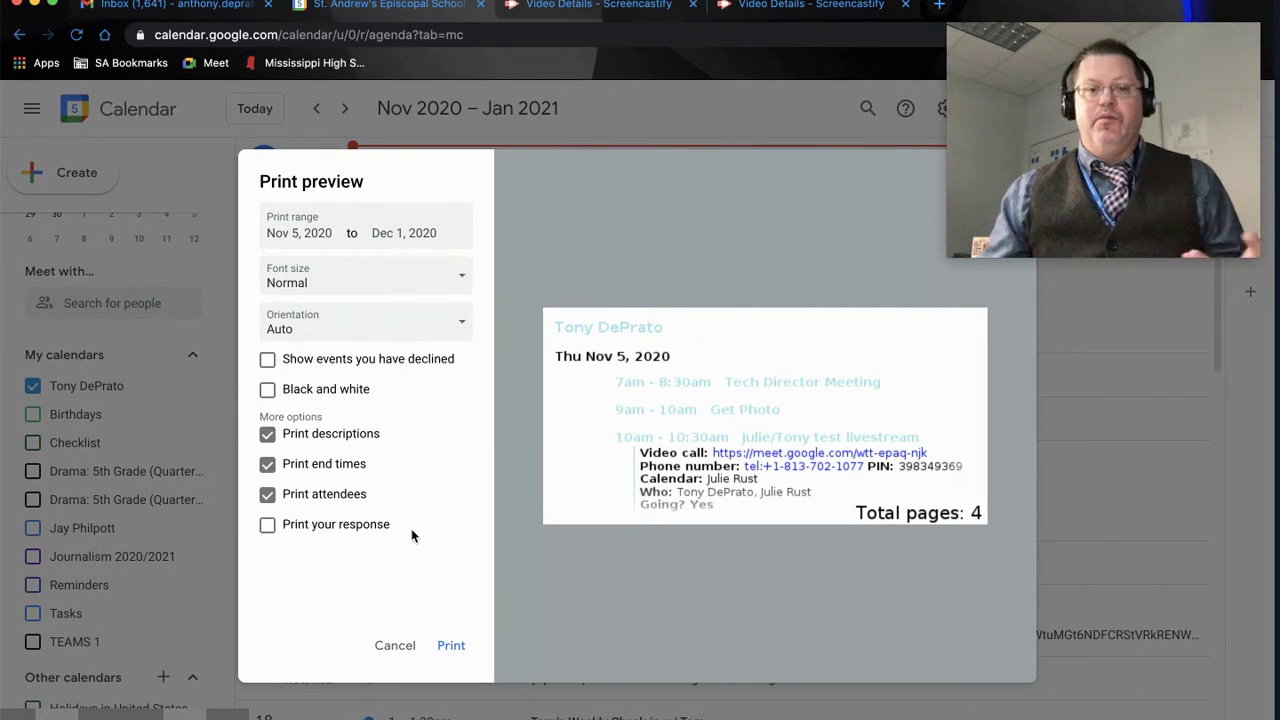
{"action": "left_click", "coordinate": [451, 646]}
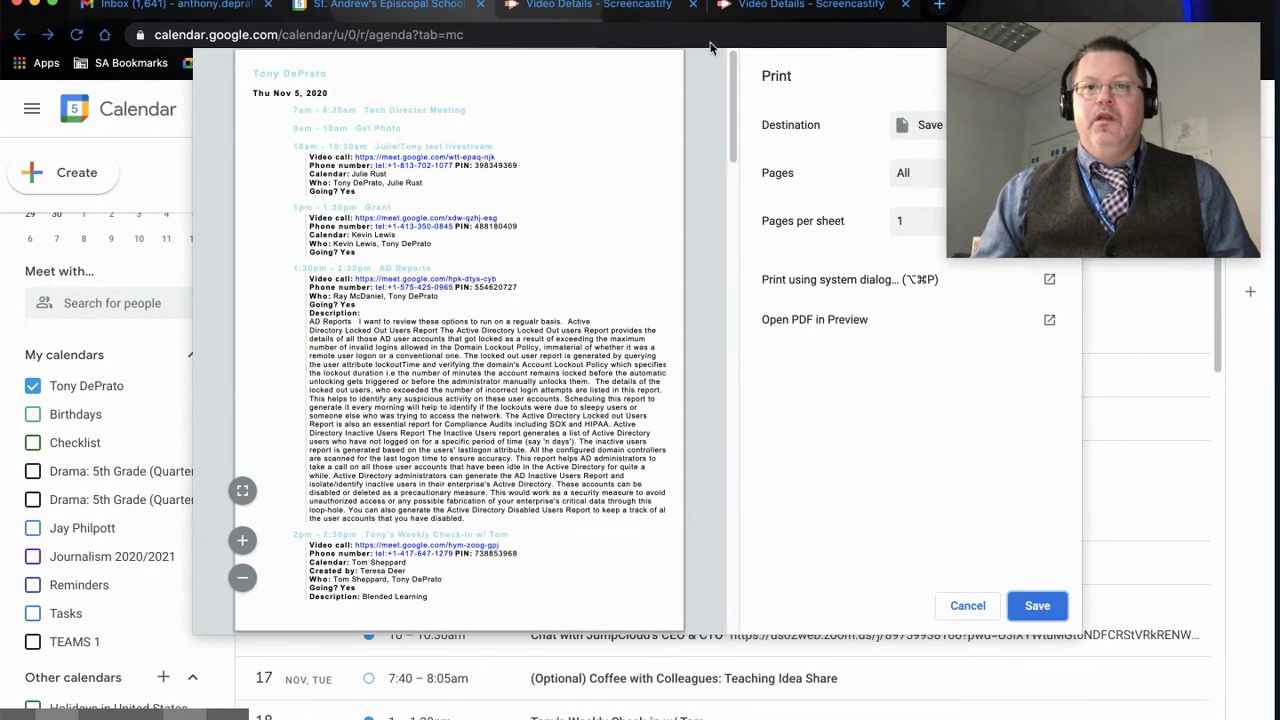
Step: Review the event details across the pages of the schedule printout and cancel printing
{"action": "left_click", "coordinate": [574, 42]}
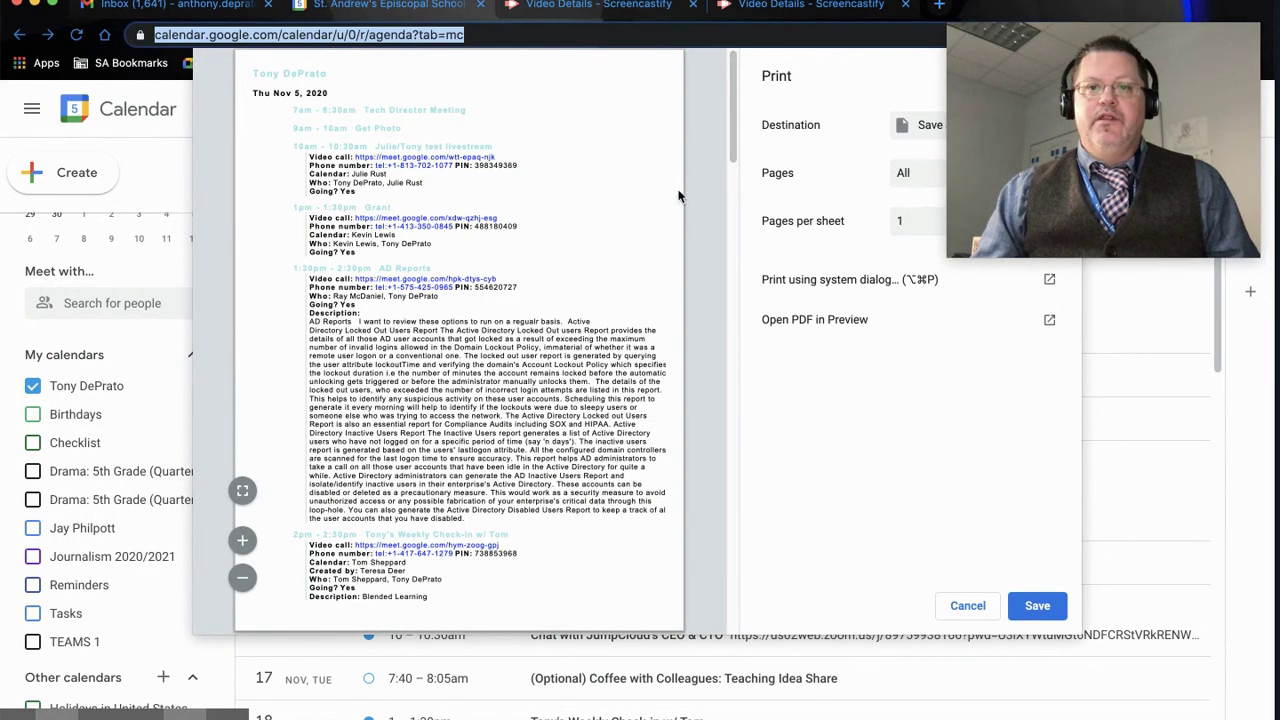
{"action": "scroll", "coordinate": [455, 424], "scroll_direction": "down", "scroll_amount": 20}
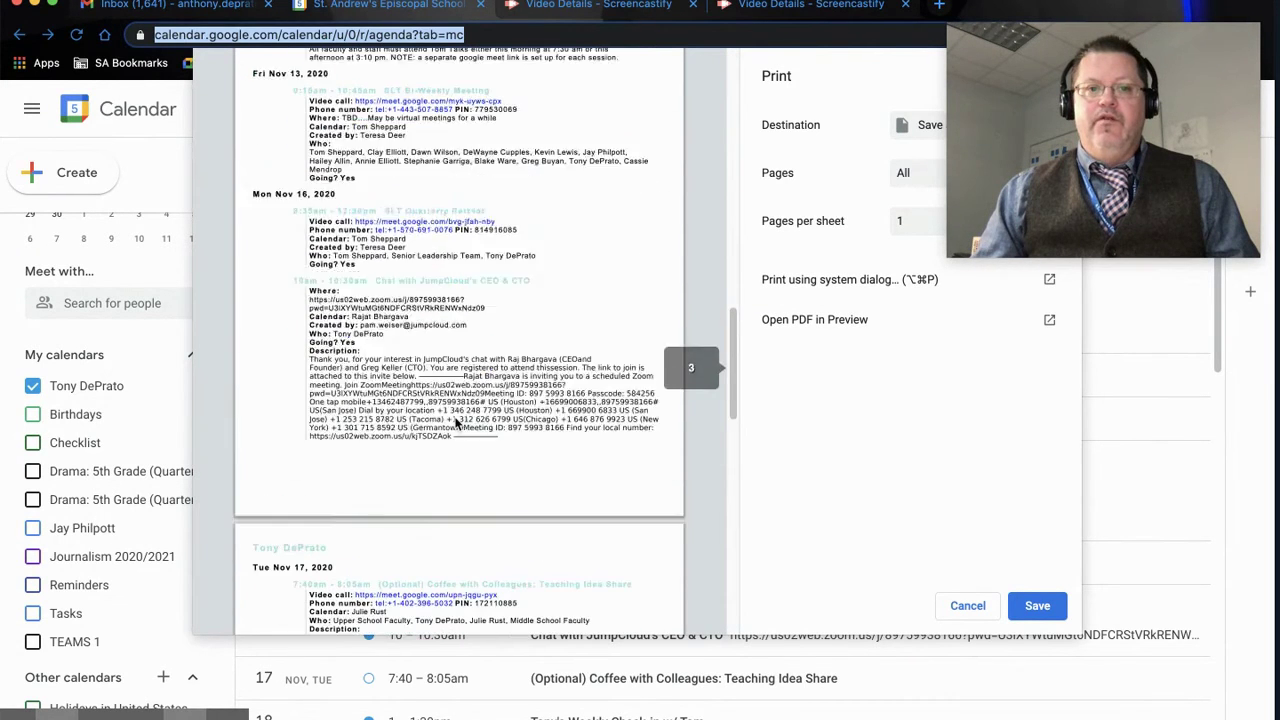
{"action": "scroll", "coordinate": [455, 424], "scroll_direction": "up", "scroll_amount": 10}
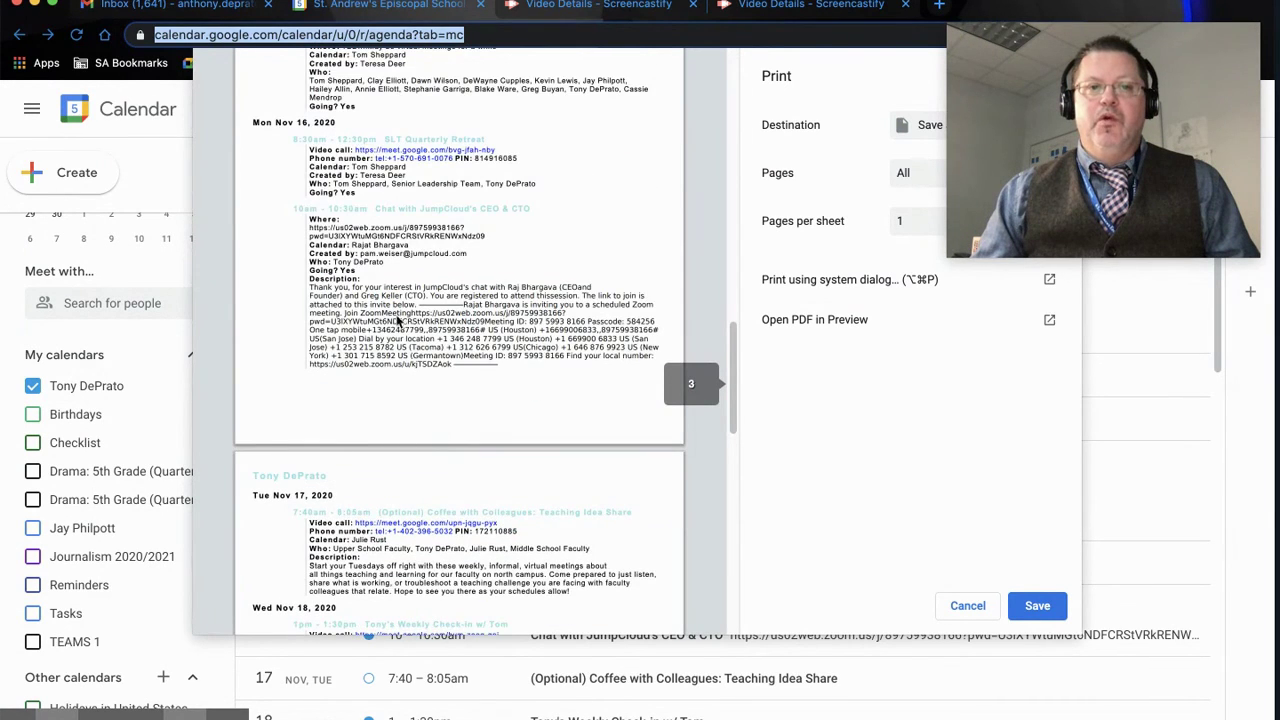
{"action": "scroll", "coordinate": [397, 320], "scroll_direction": "up", "scroll_amount": 5}
{"action": "scroll", "coordinate": [352, 284], "scroll_direction": "up", "scroll_amount": 6}
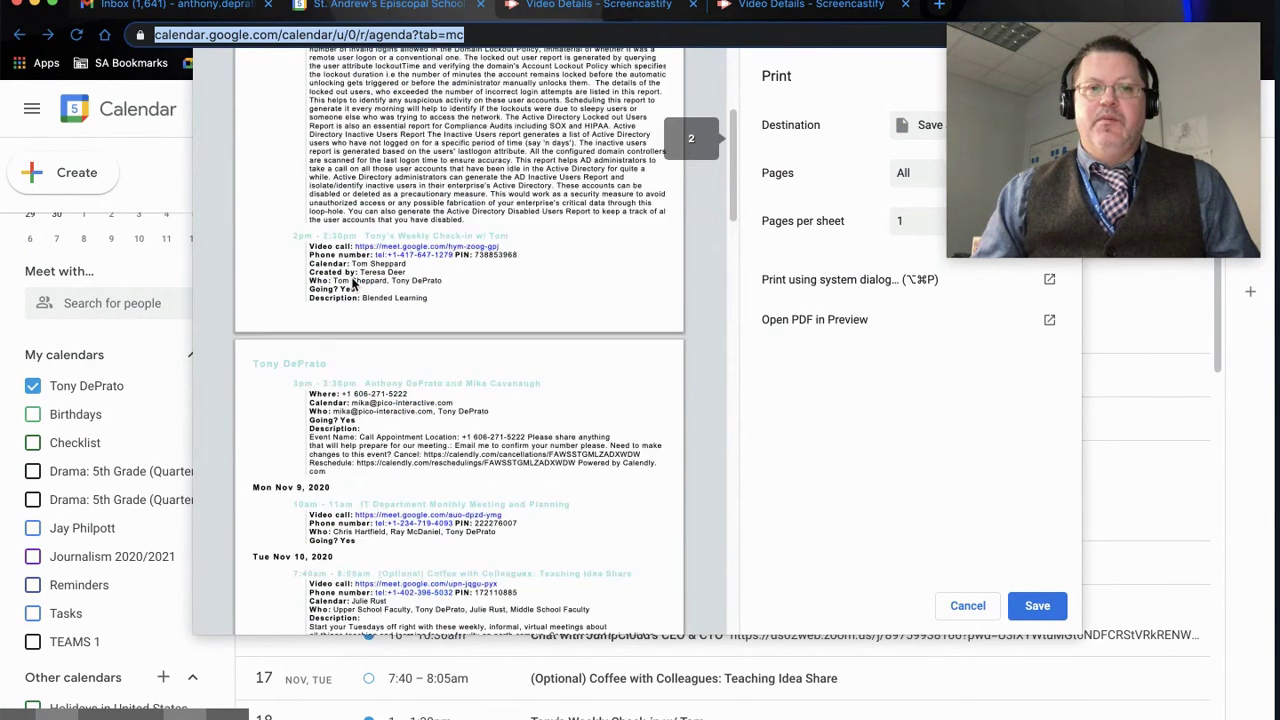
{"action": "left_click", "coordinate": [968, 607]}
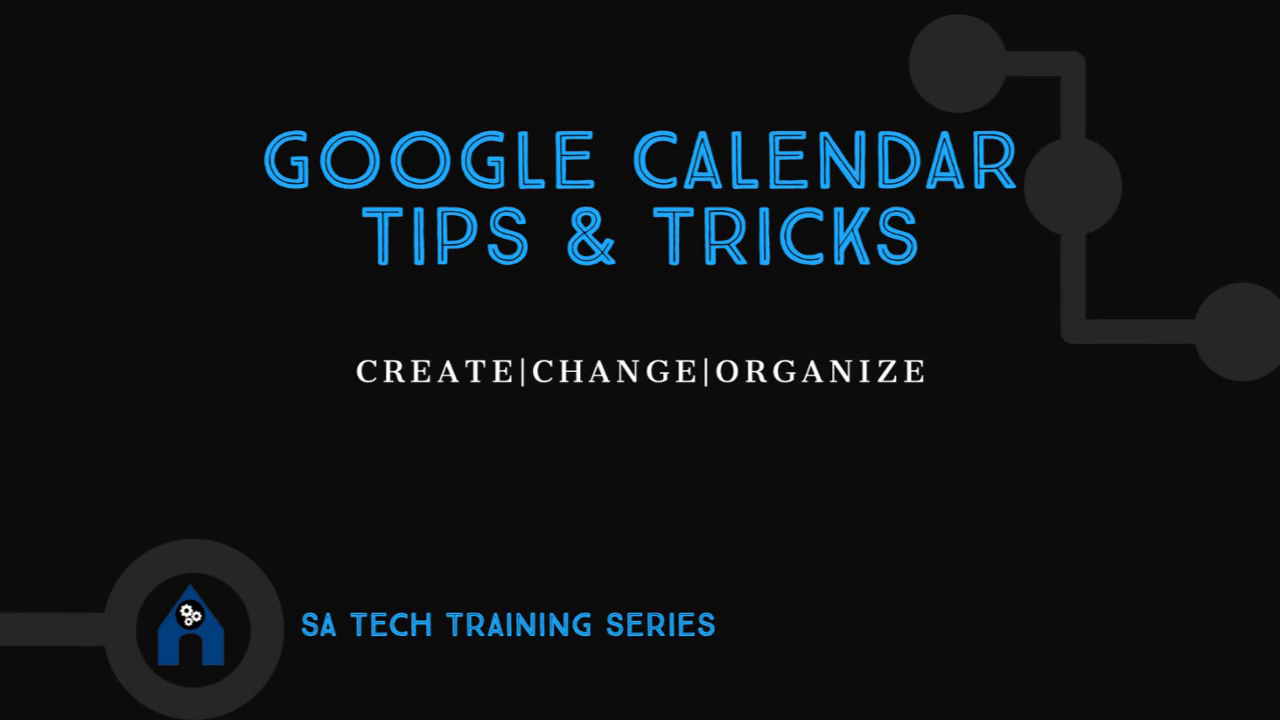